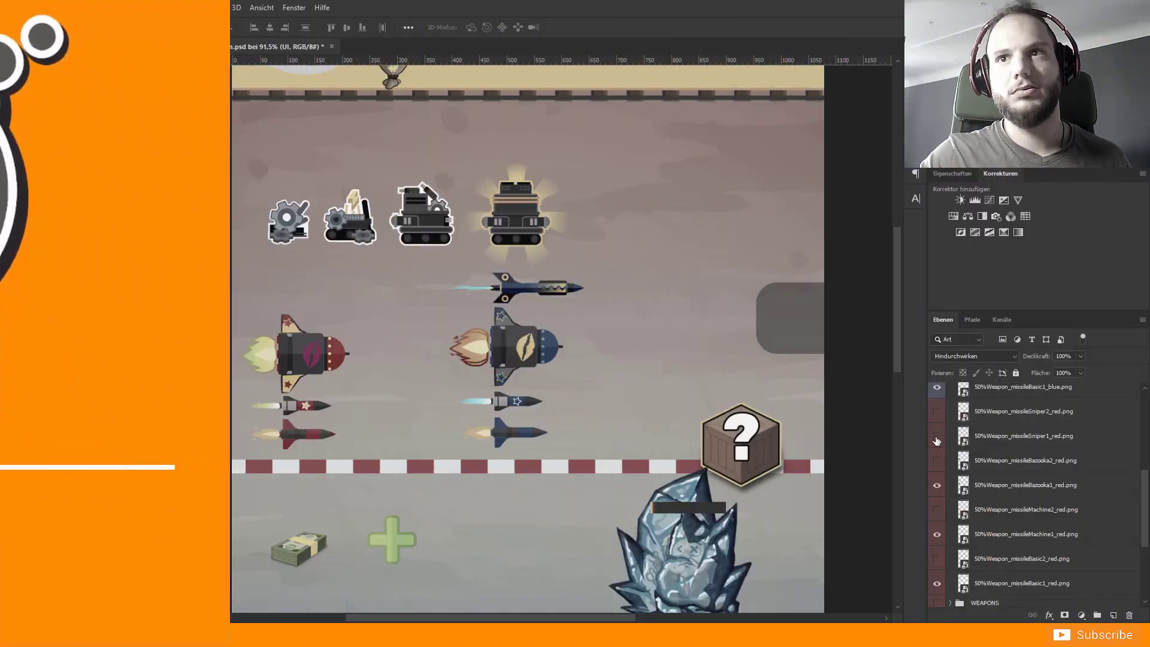
- Save a new missile image as PNG, then close the untitled document without saving
key(ctrl+n)
click(640, 565)
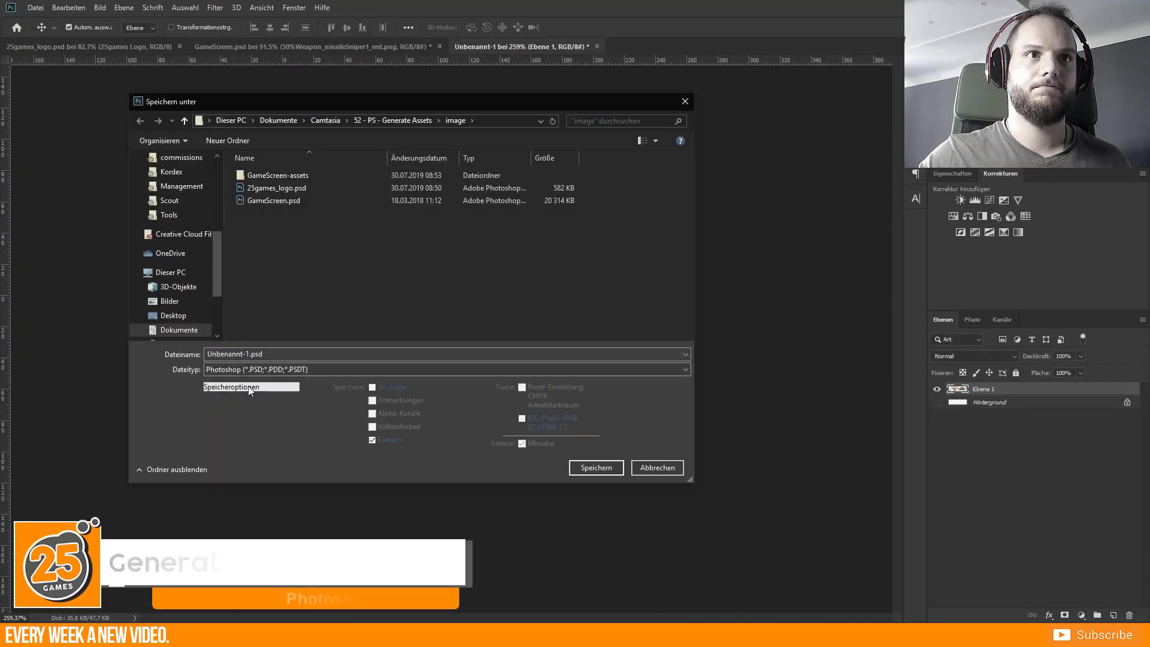
click(359, 369)
click(269, 501)
double_click(224, 354)
text(missle_01.png)
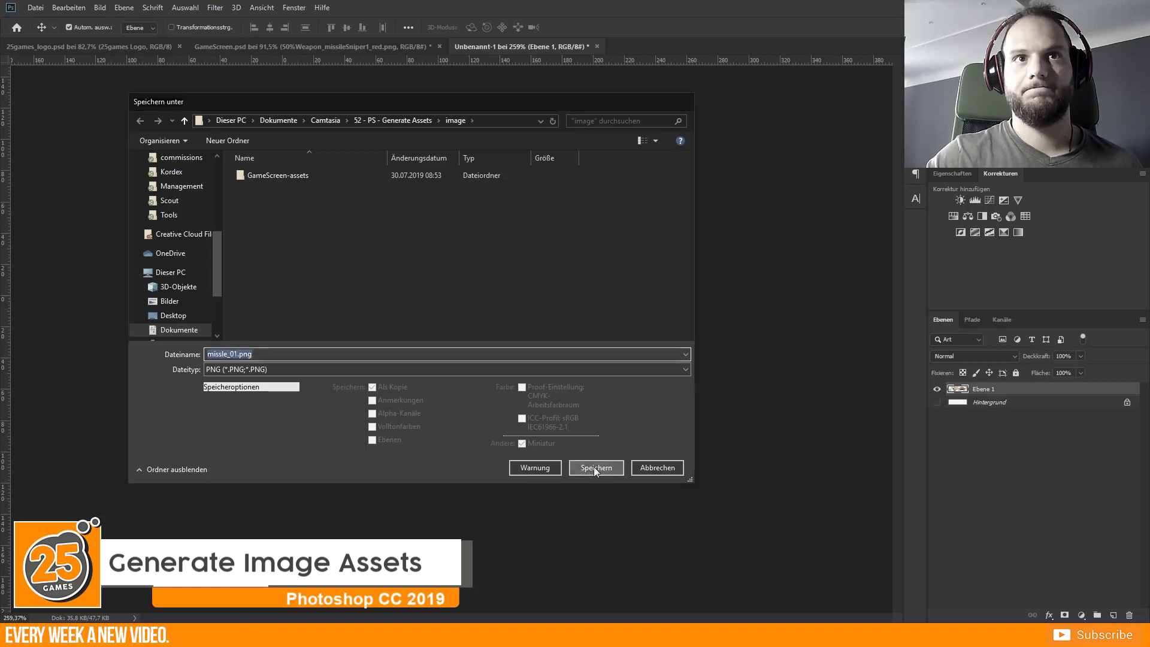
click(596, 467)
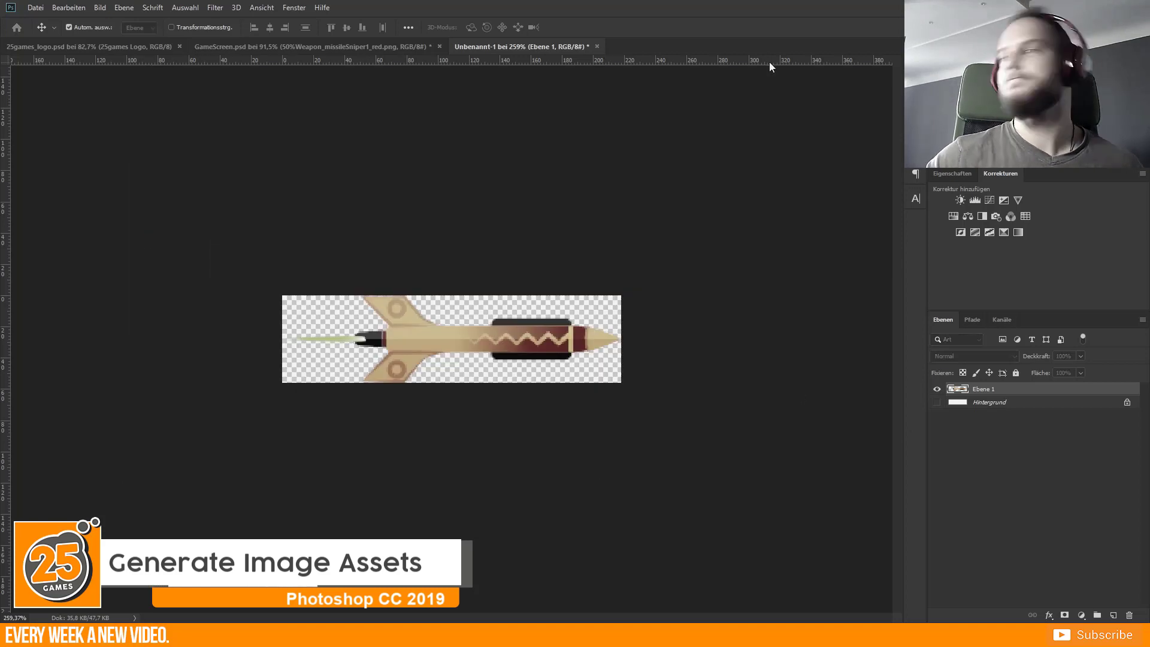
click(596, 46)
click(592, 243)
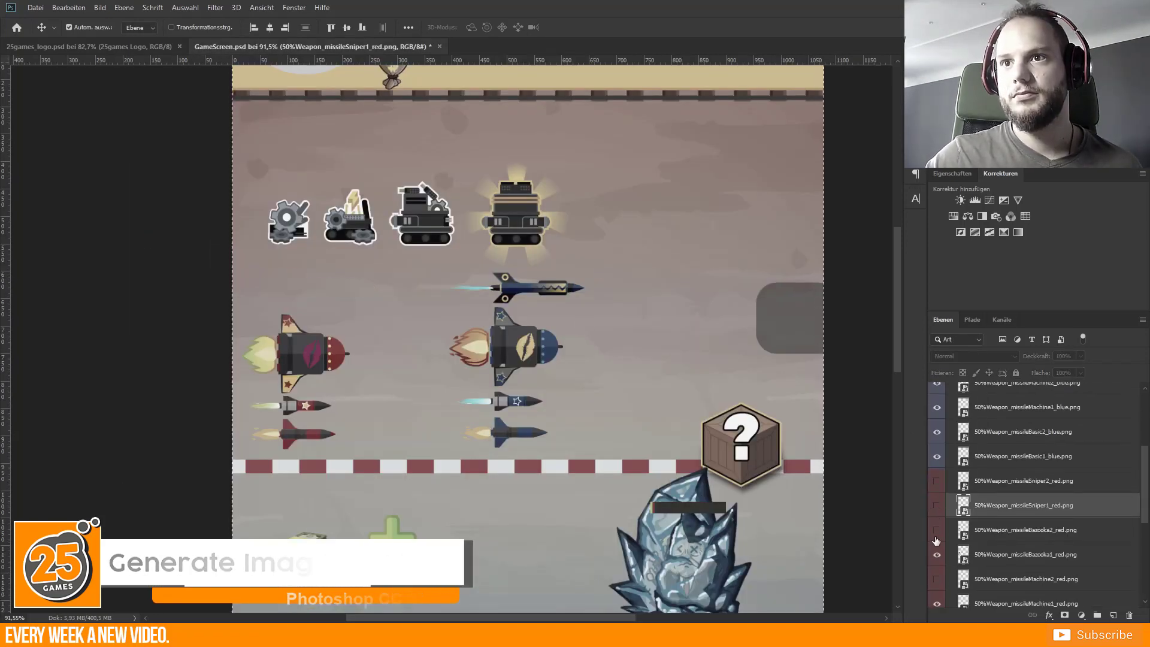
- Copy the Bazooka1 missile layer into a new document and start Save As
click(979, 554)
key(ctrl+c)
key(ctrl+n)
key(Return)
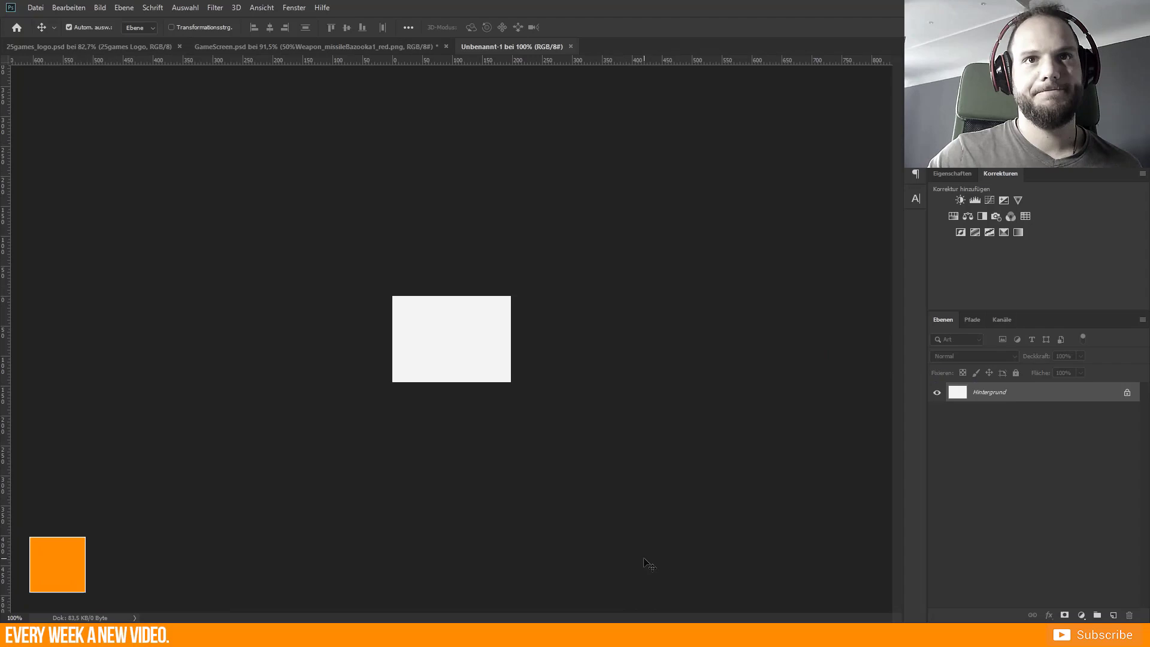
key(ctrl+v)
key(ctrl+shift+s)
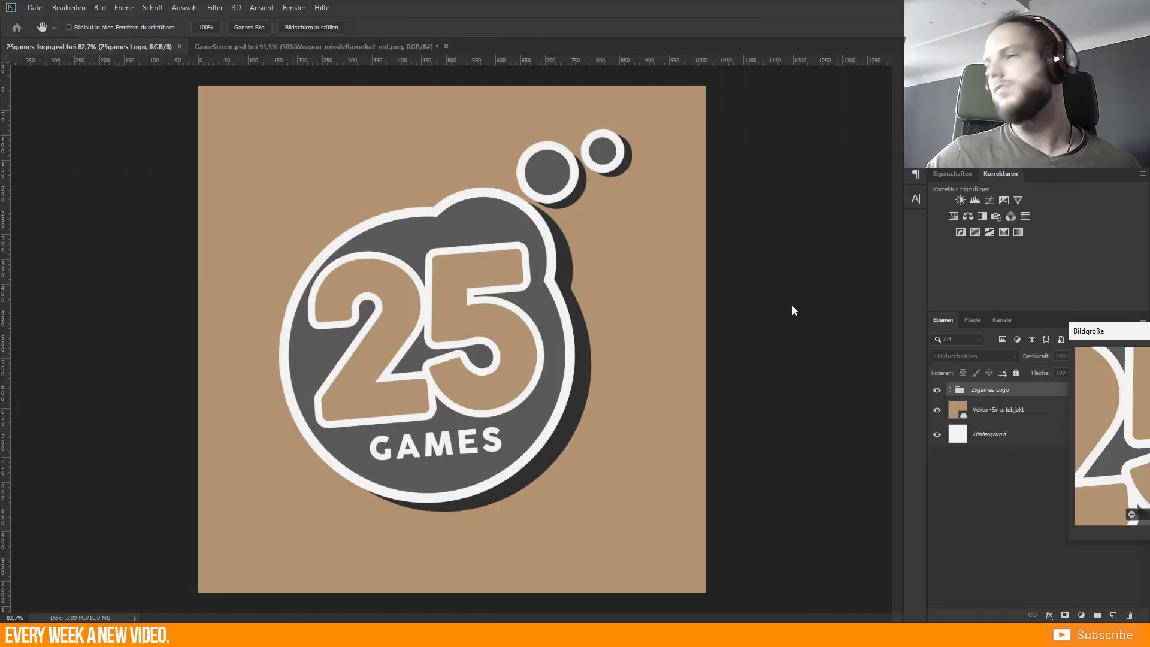
- Resize and save the logo as PNG, then enable Image Assets and confirm a .jpg layer name
key(ctrl+alt+i)
key(Return)
key(ctrl+shift+s)
click(444, 369)
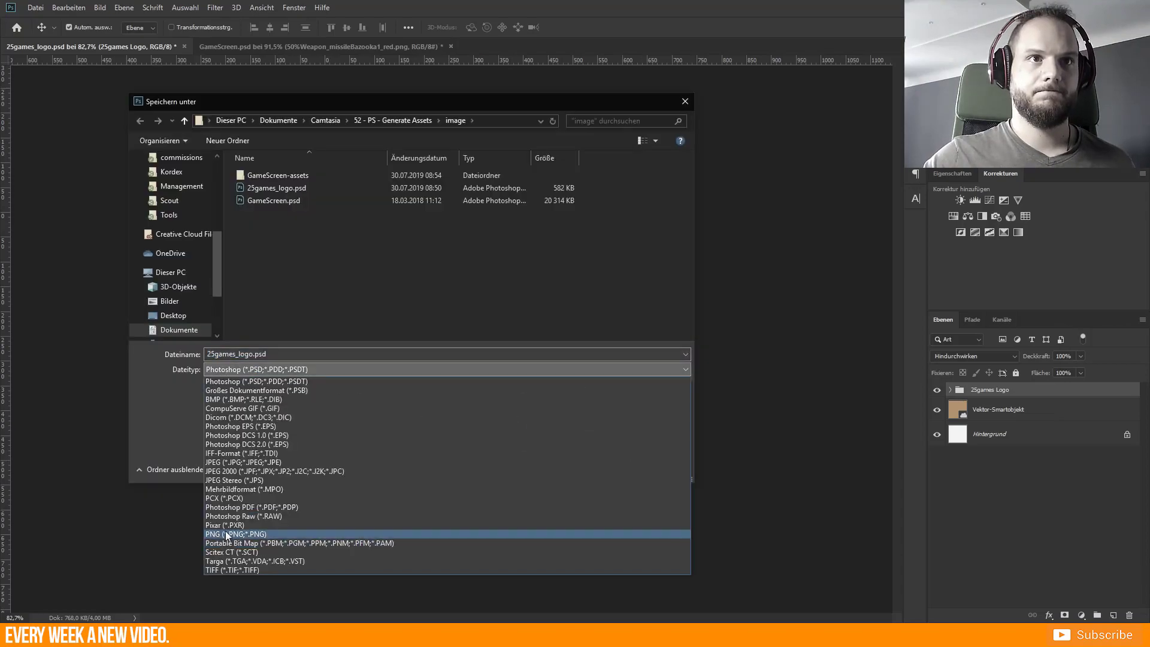
click(227, 534)
click(96, 11)
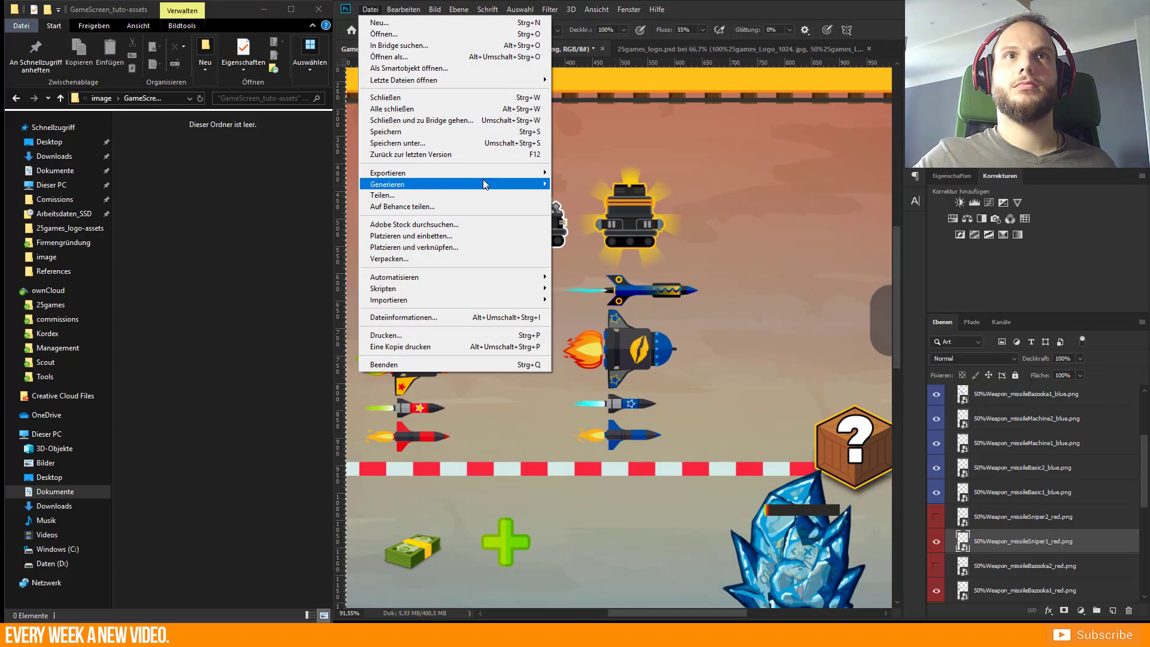
click(575, 184)
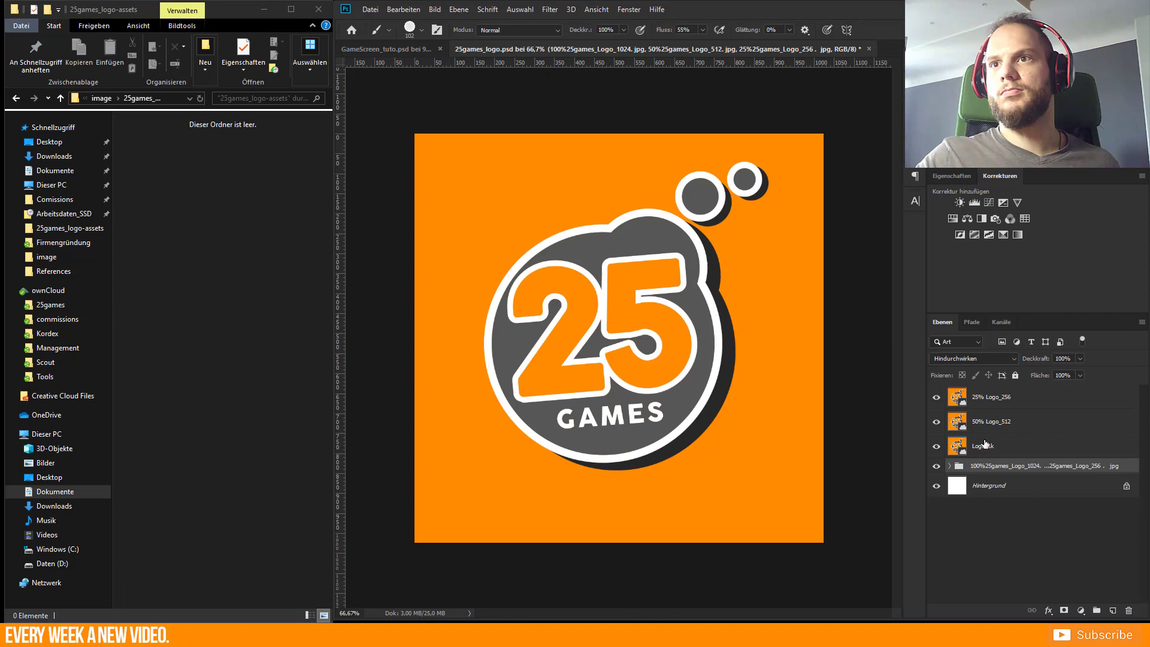
text(.jpg)
key(shift+Tab)
text(.jpg)
- Marquee-select the first blue rocket with its flame and copy it
key(shift+Tab)
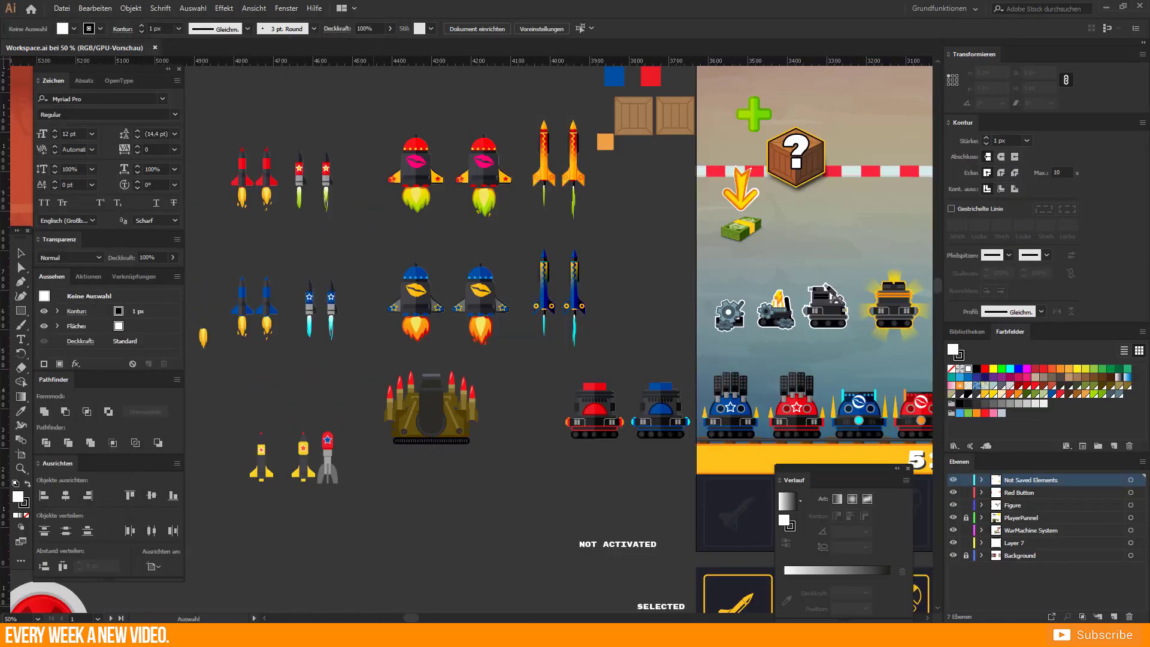
scroll(283, 326, up, 4)
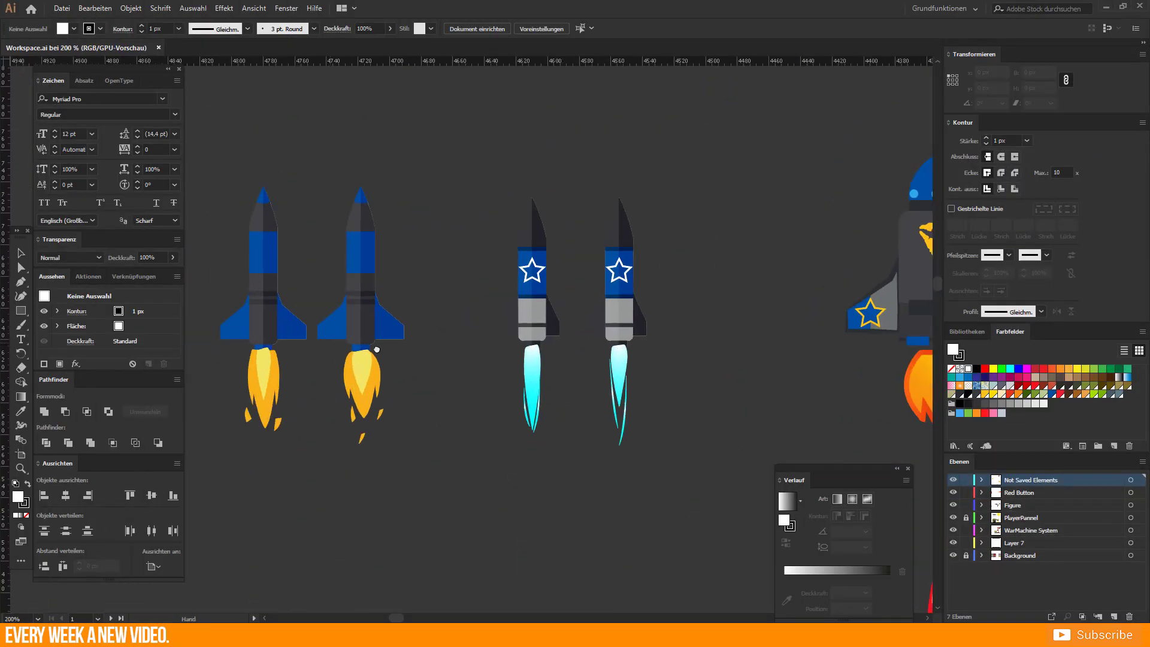
drag(278, 328, 404, 362)
click(408, 287)
click(409, 365)
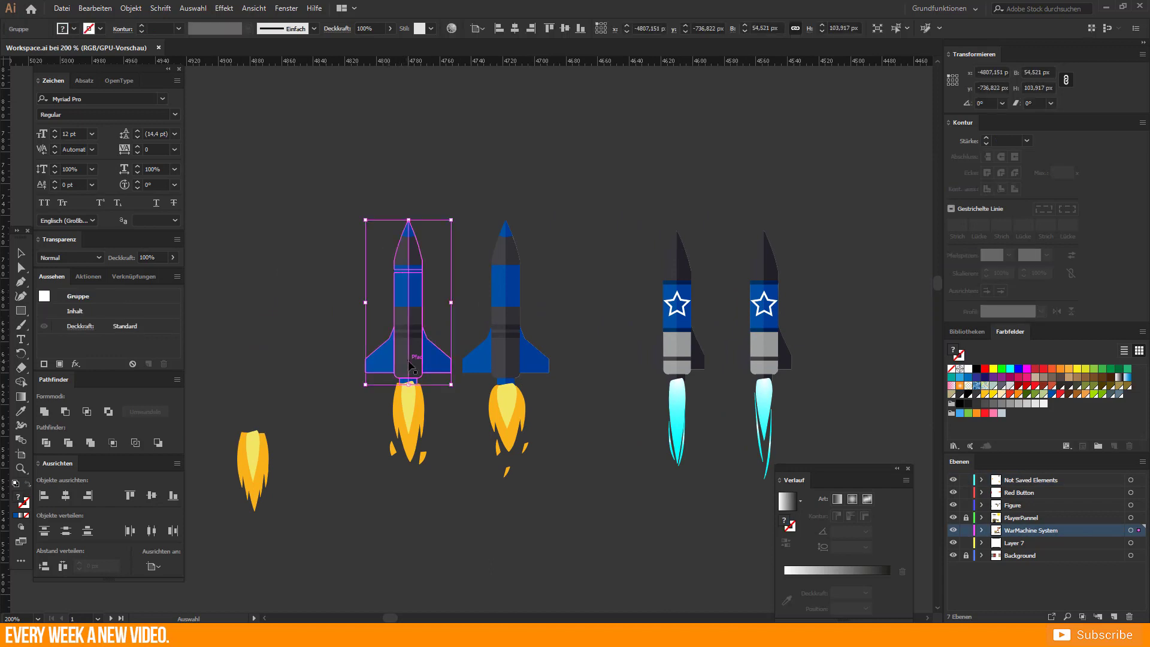
key(a)
drag(314, 522, 454, 193)
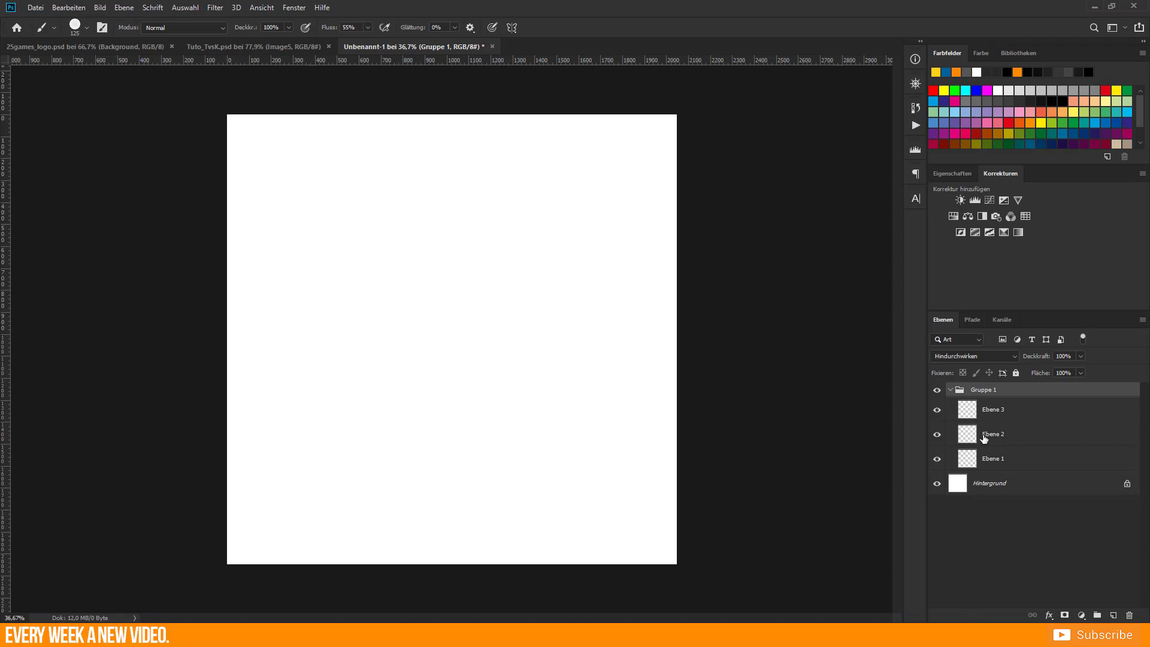
- Paste the blue rocket as a smart object and scale it to fill much of the canvas
key(ctrl+v)
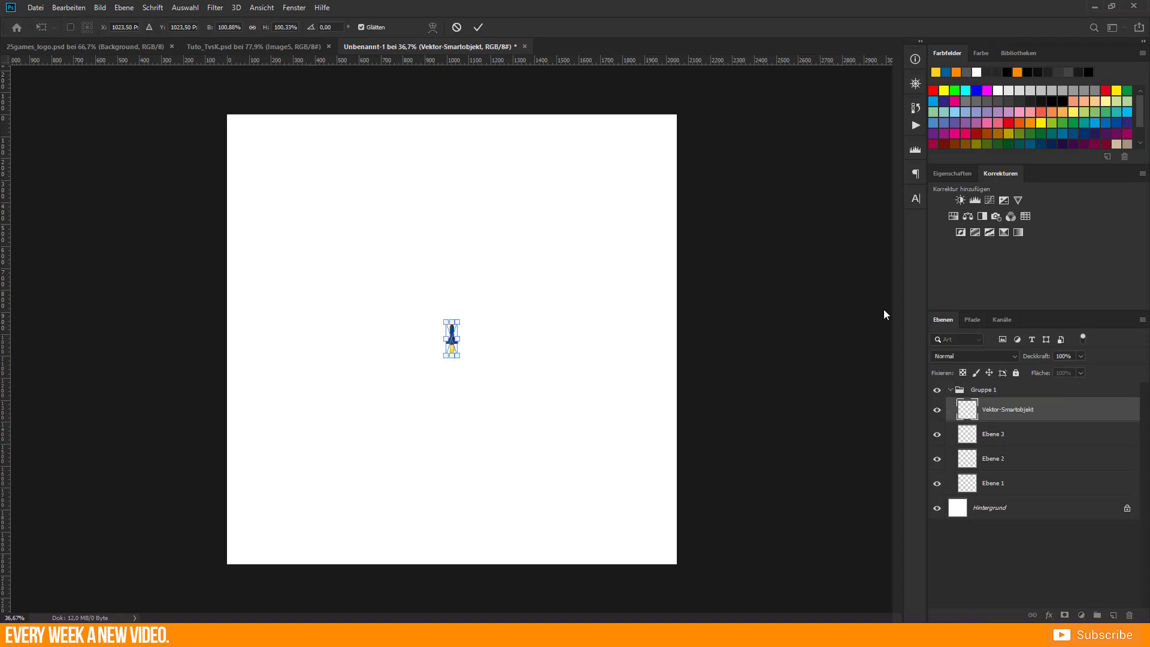
drag(461, 356, 505, 461)
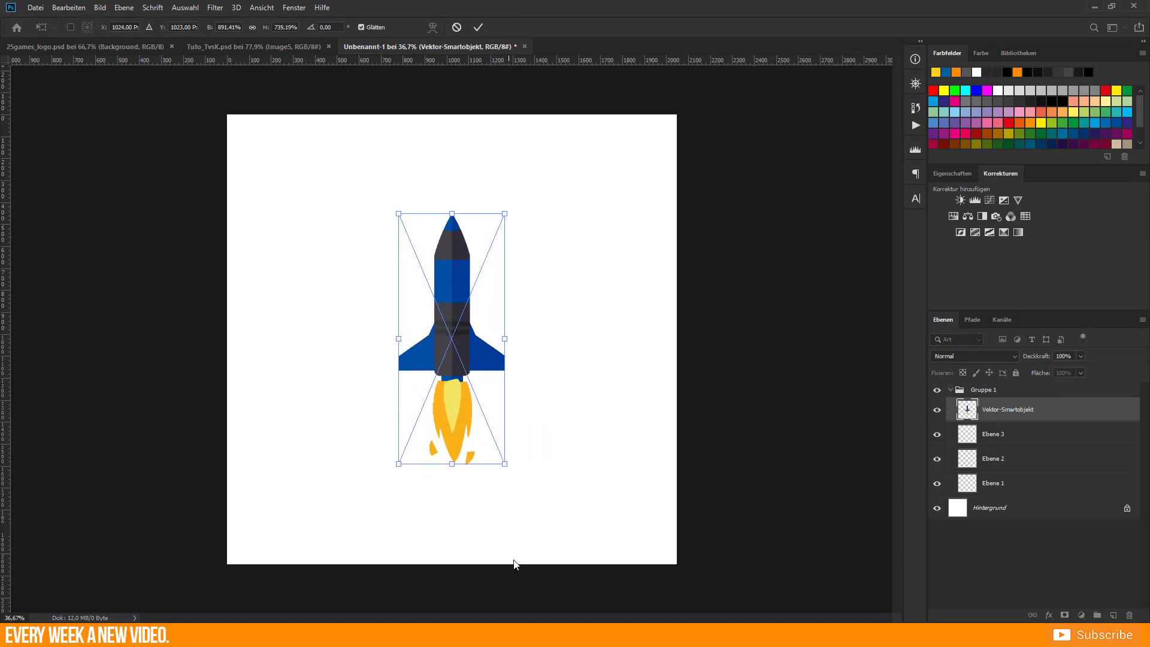
key(Return)
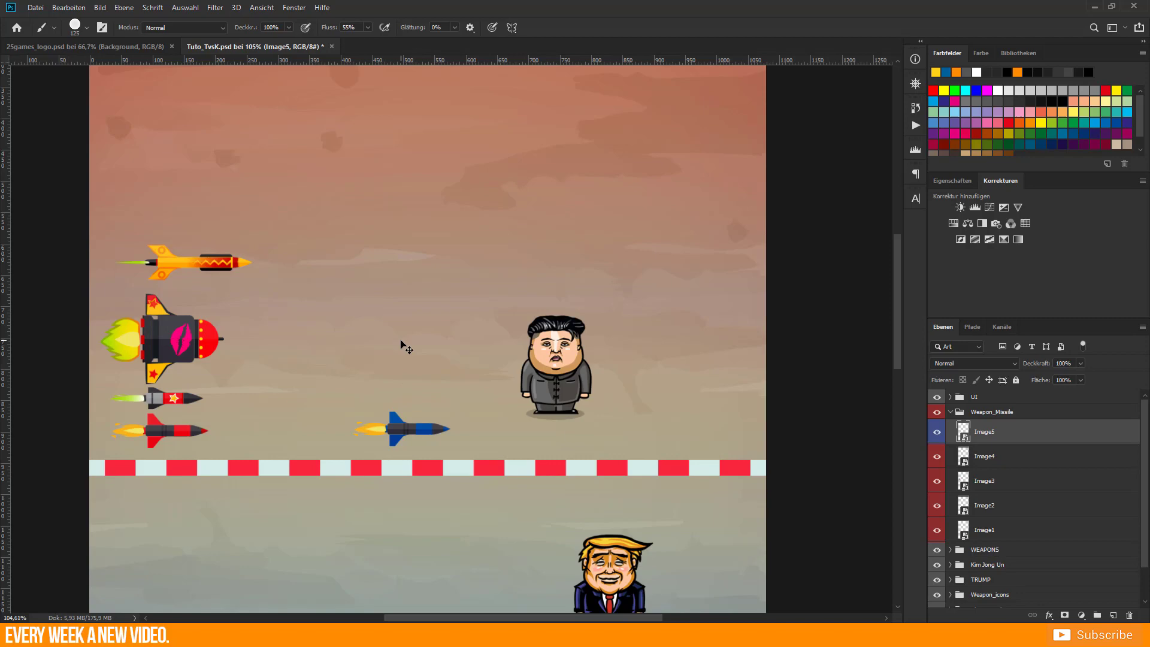
- Use Save As to store the scene under its existing name, Tuto_TvsK.psd
key(ctrl+shift+s)
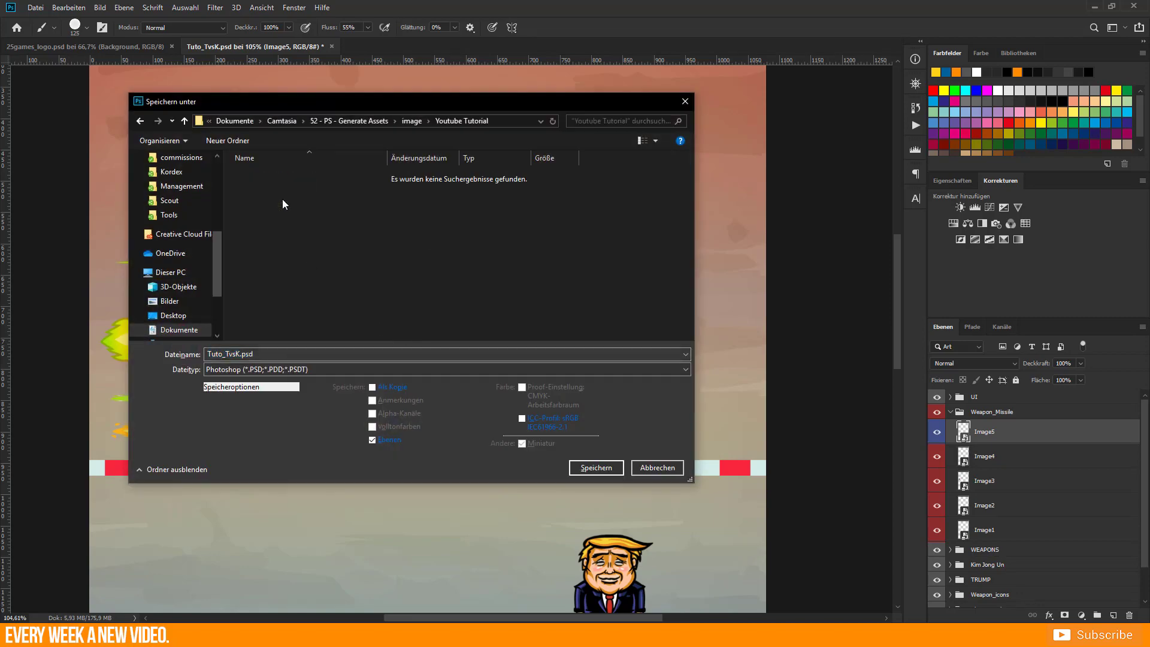
double_click(211, 356)
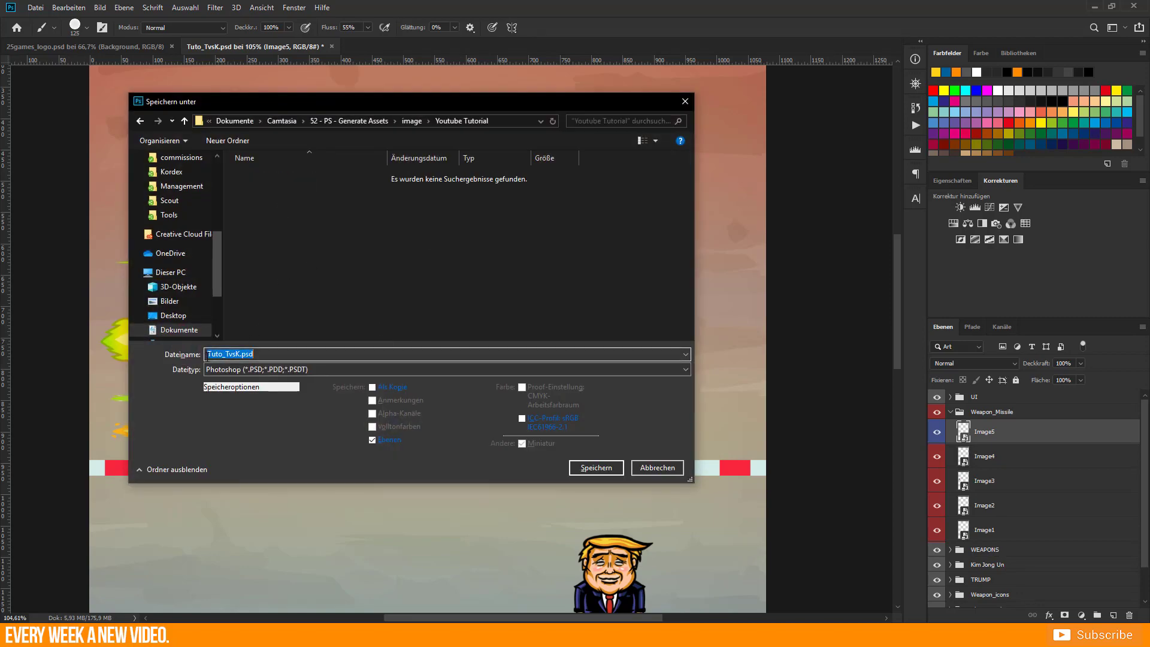
click(595, 468)
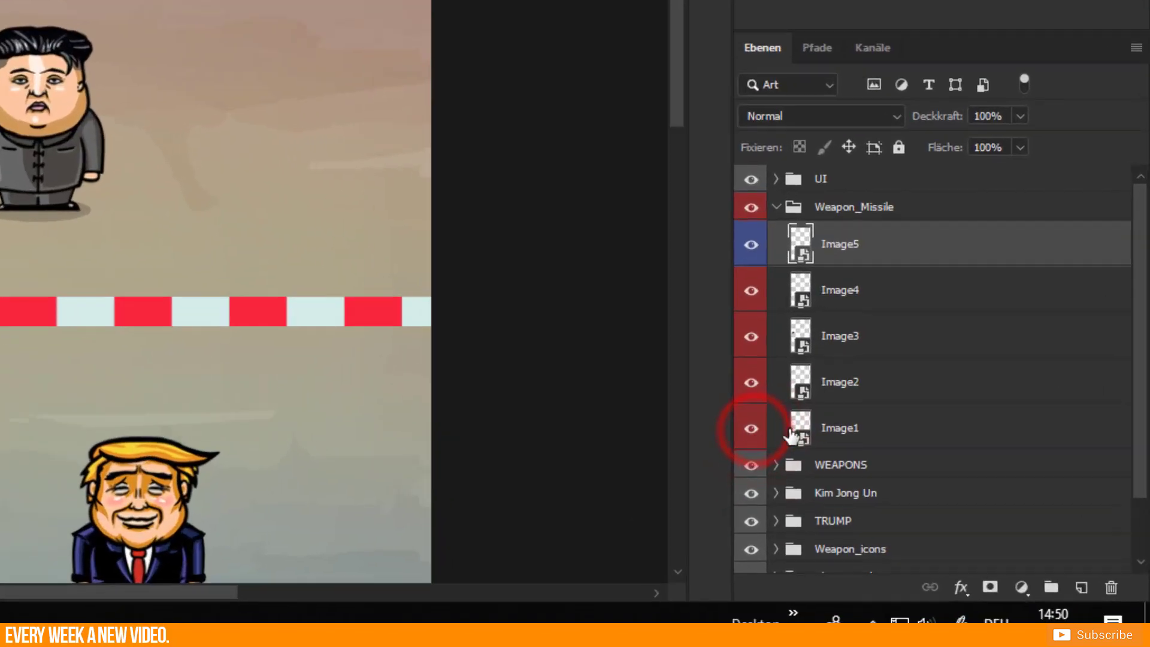
- Rename the Image1 layer to RocketRed.png, correcting a brief .gif ending back to .png
click(987, 531)
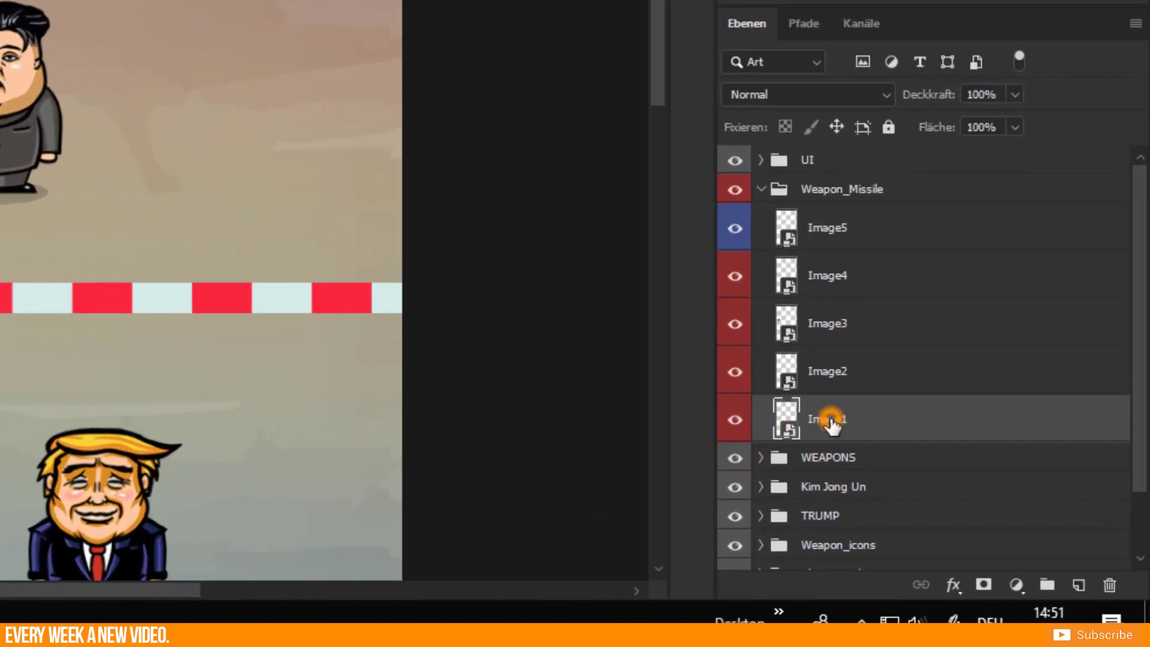
double_click(832, 420)
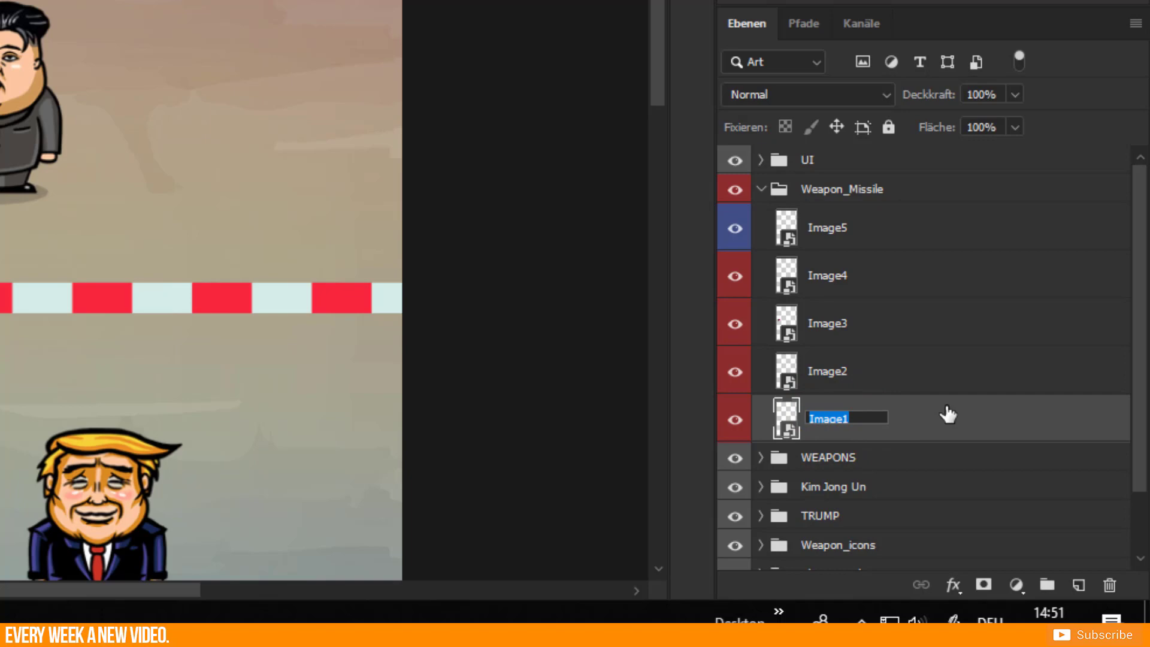
text(RocketRed.)
text(png)
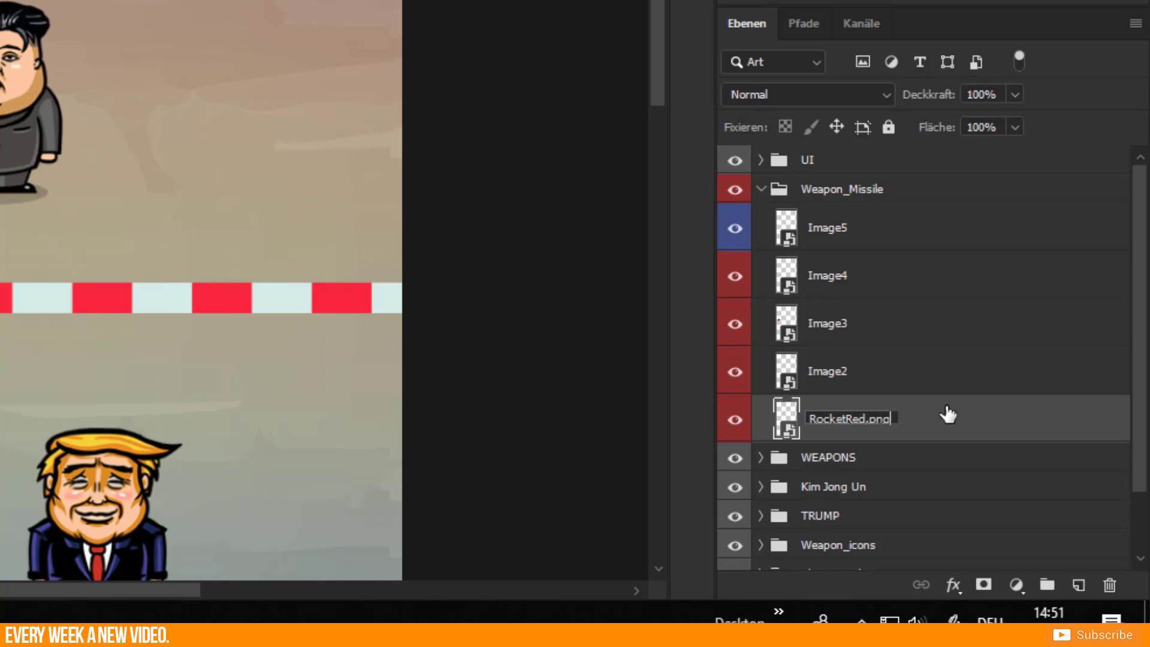
key(Return)
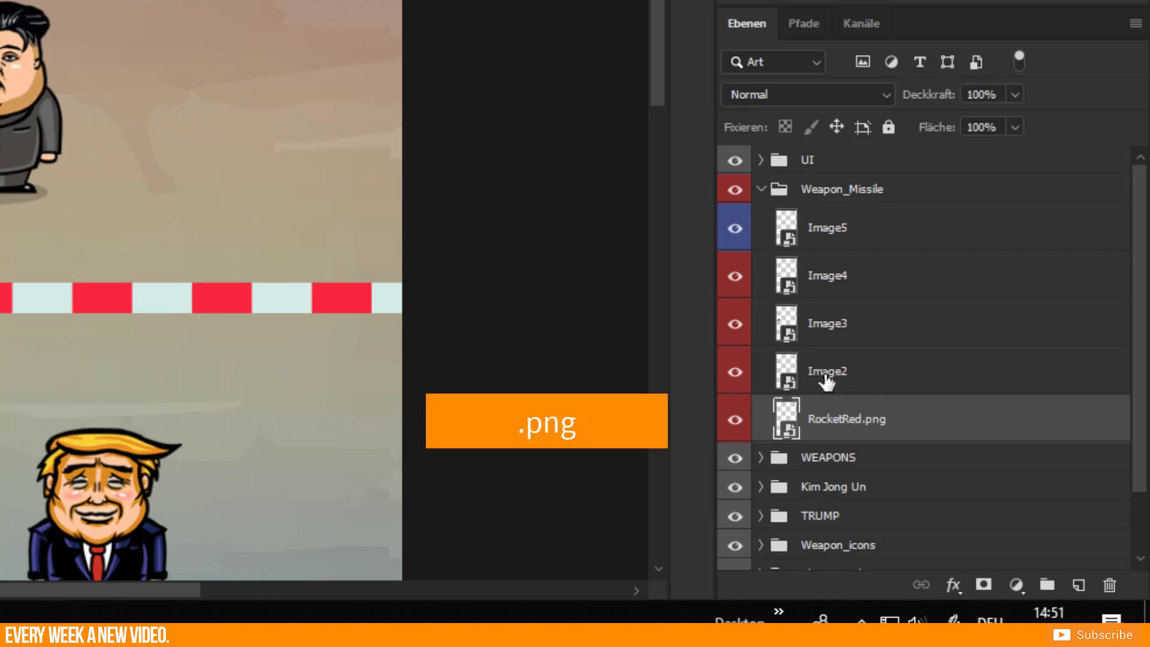
double_click(860, 419)
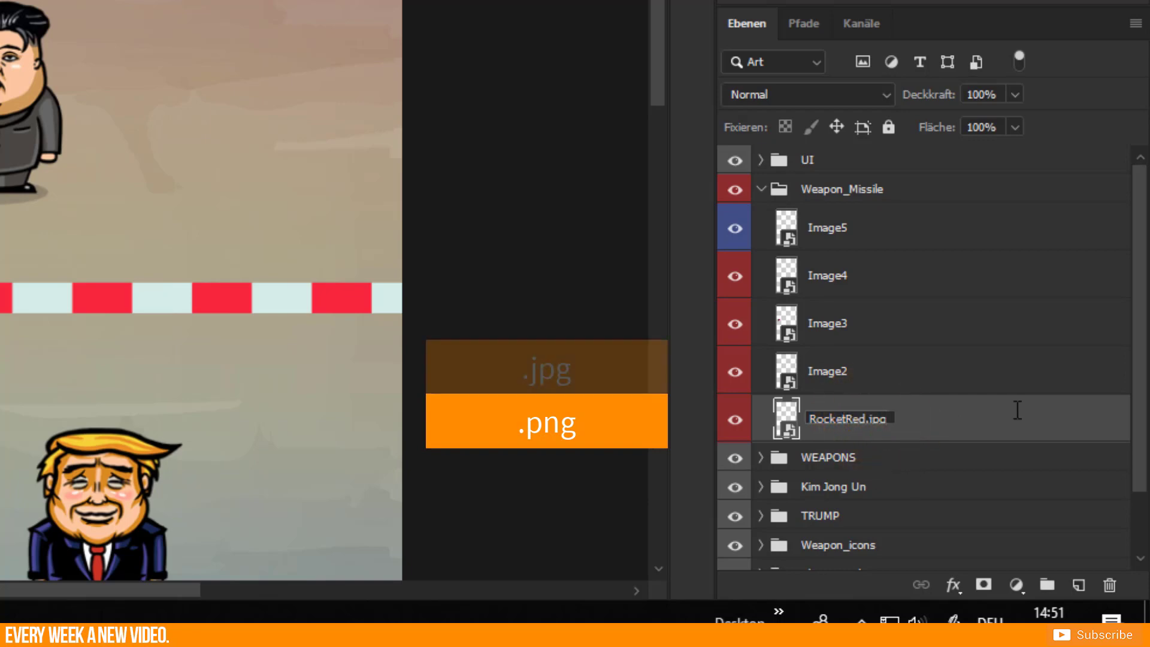
text(gif)
key(Return)
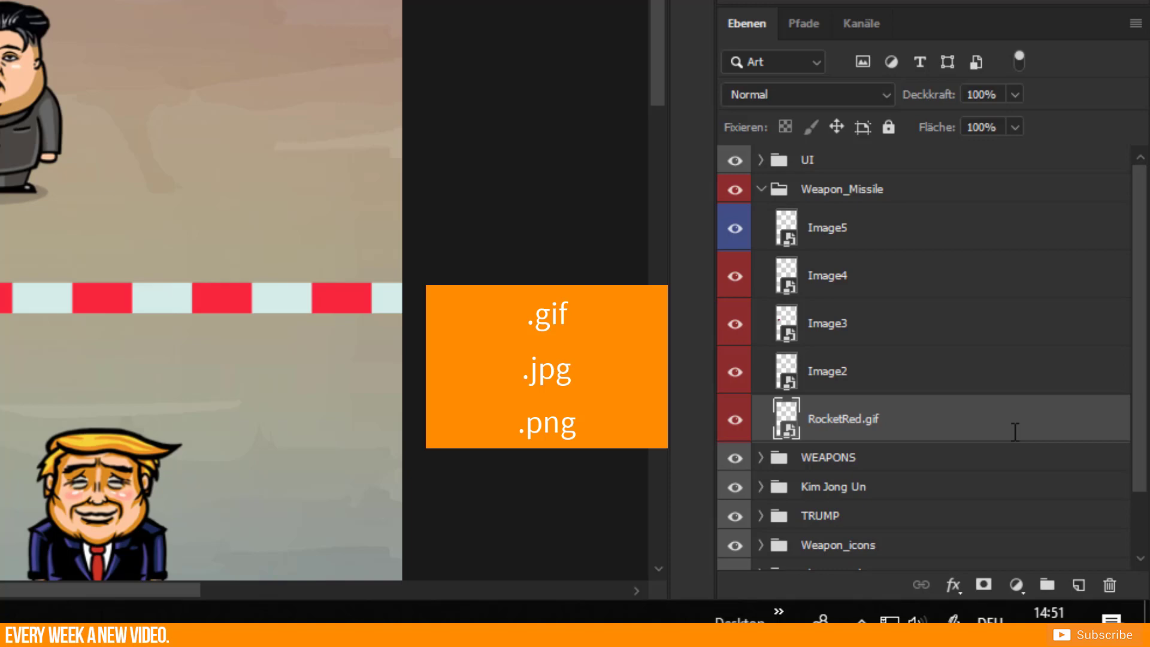
double_click(886, 420)
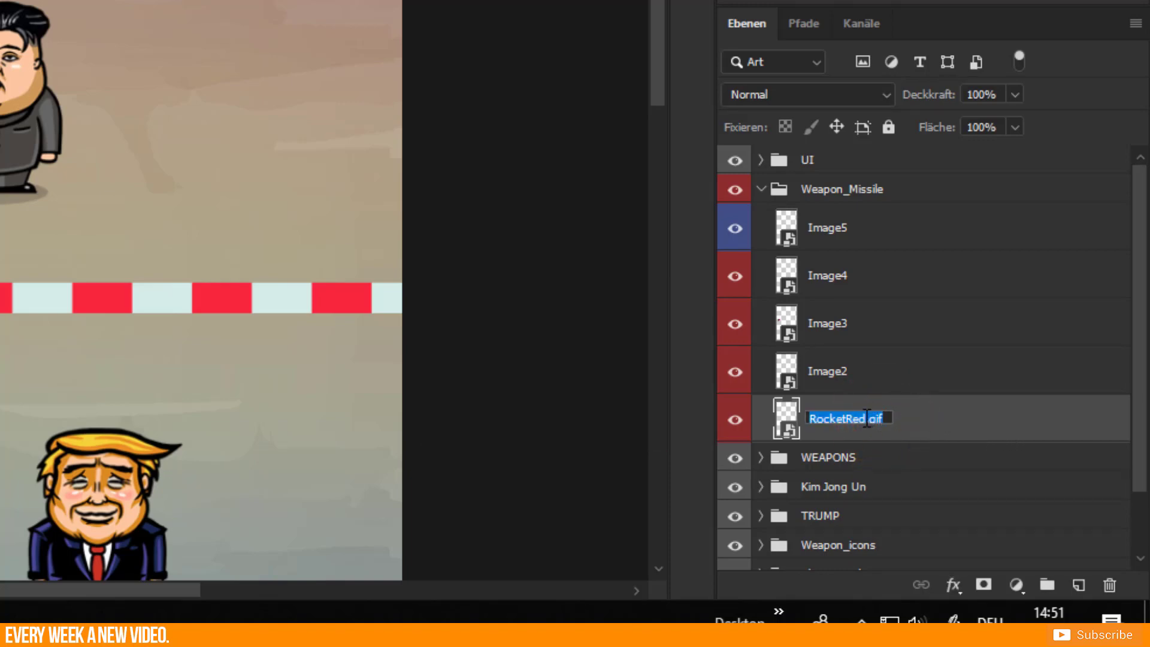
double_click(867, 419)
key(BackSpace)
text(pn)
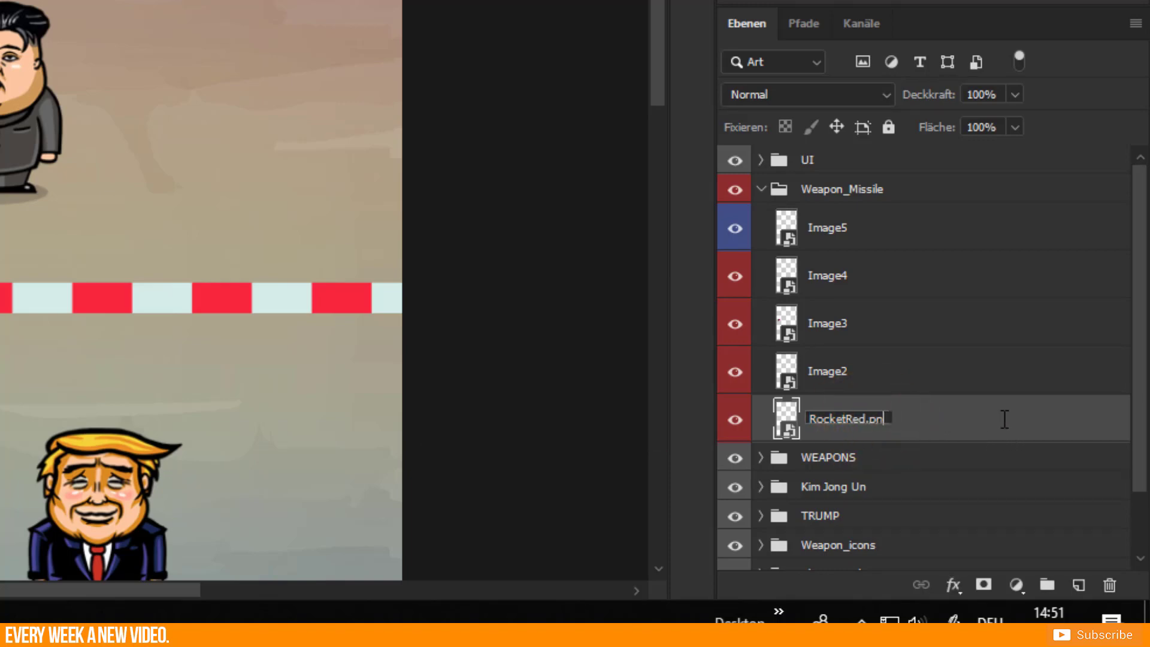
text(g)
key(Return)
- Rename the Image2 layer to Rocket_tiny.png, replacing the space with an underscore
double_click(825, 369)
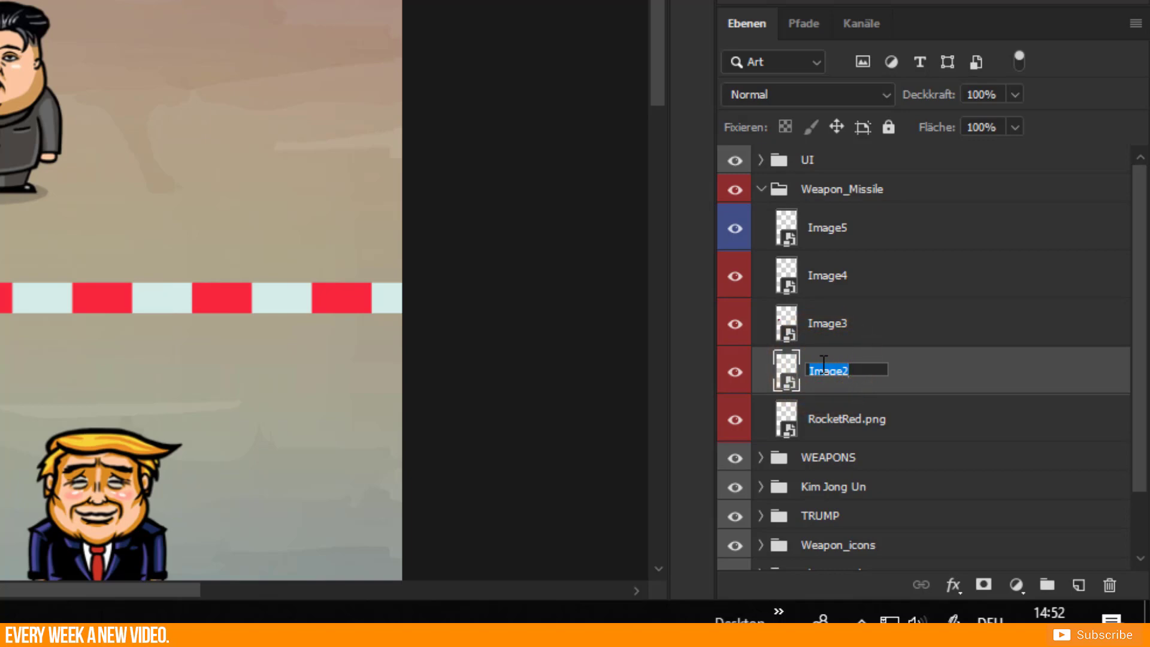
text(Rocket tiny.)
text(png)
key(Return)
double_click(850, 373)
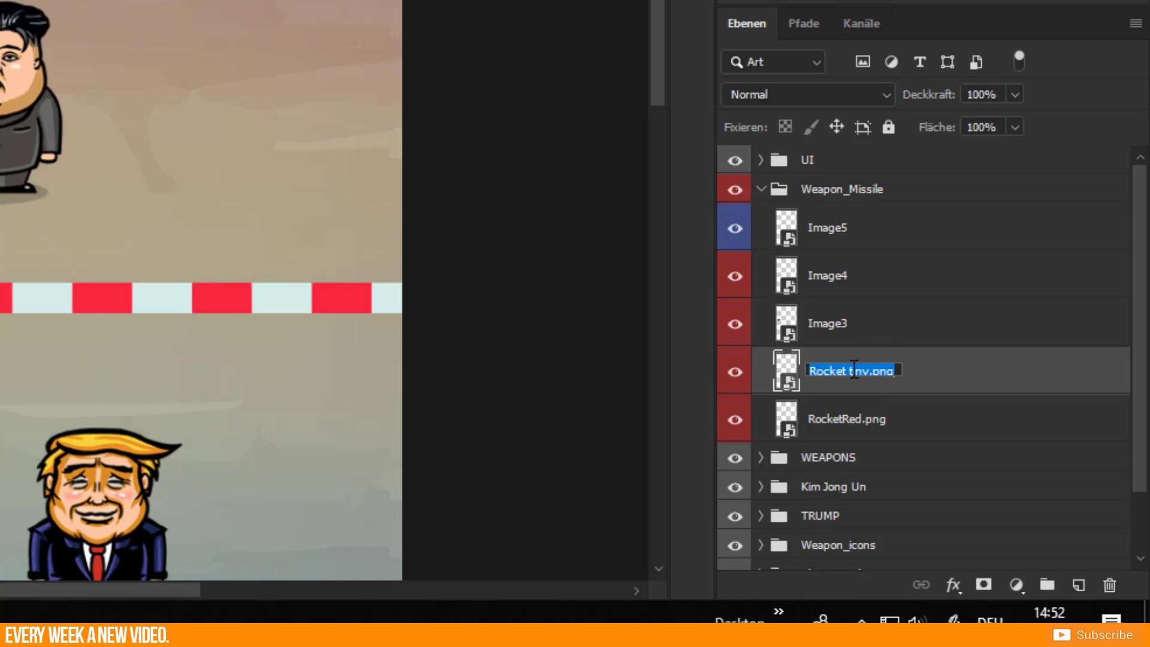
click(852, 371)
key(BackSpace)
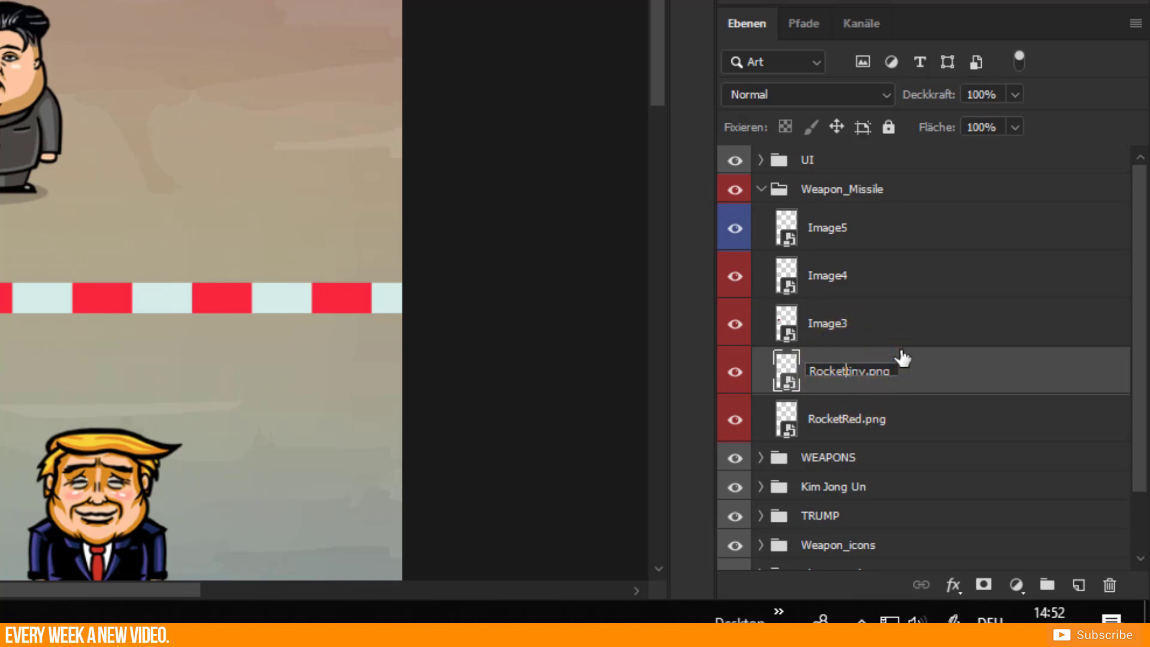
text(_)
key(Return)
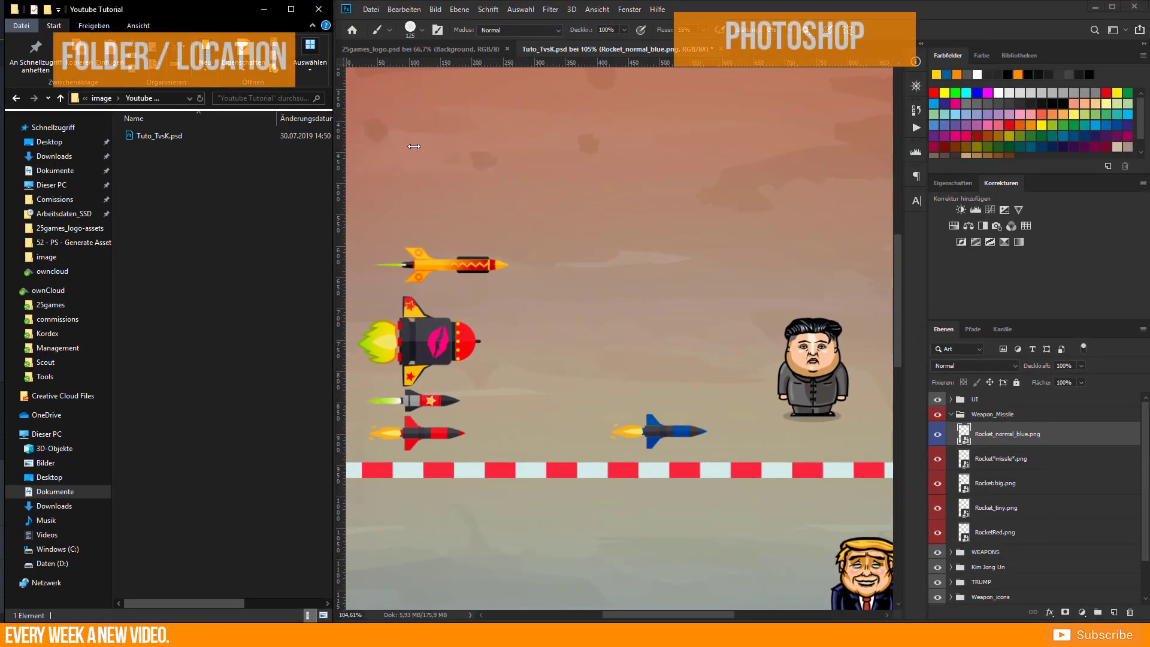
- Enable Generate > Image Assets and check RocketRed.png's properties for its 155×55 size
click(370, 10)
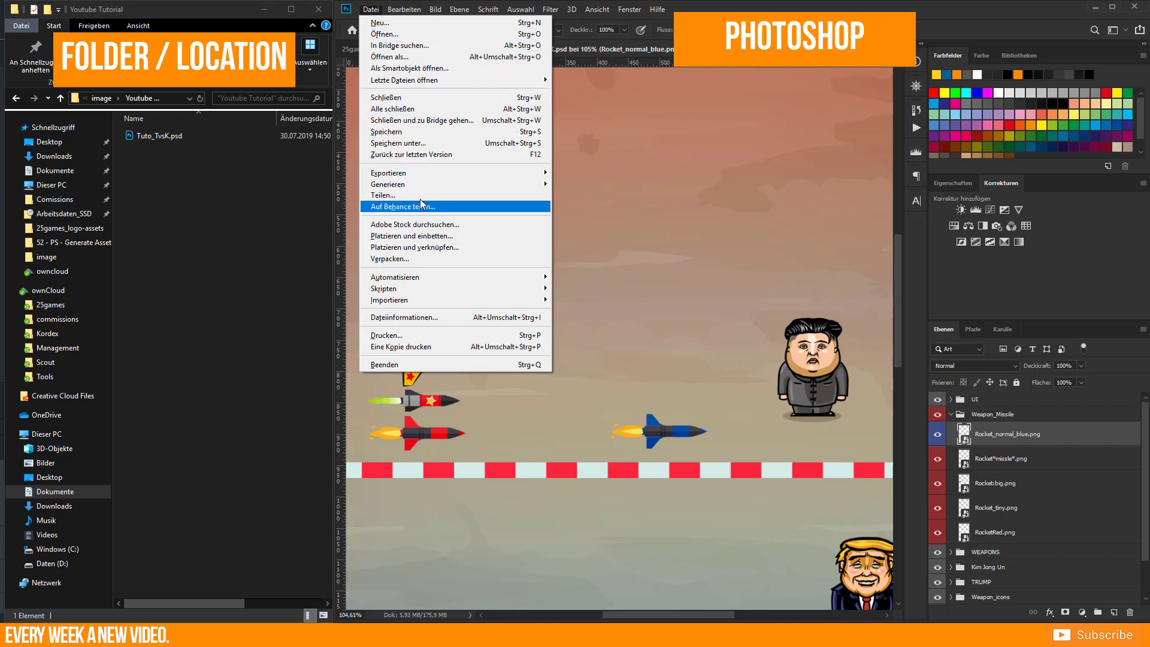
mouse_move(389, 183)
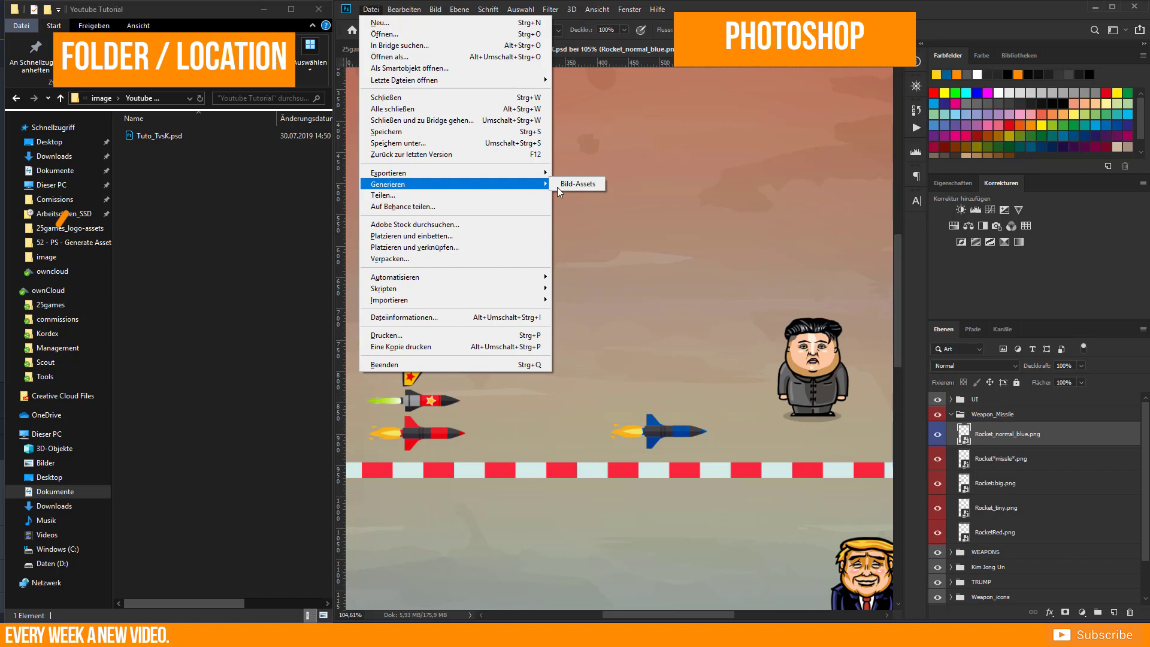
click(577, 186)
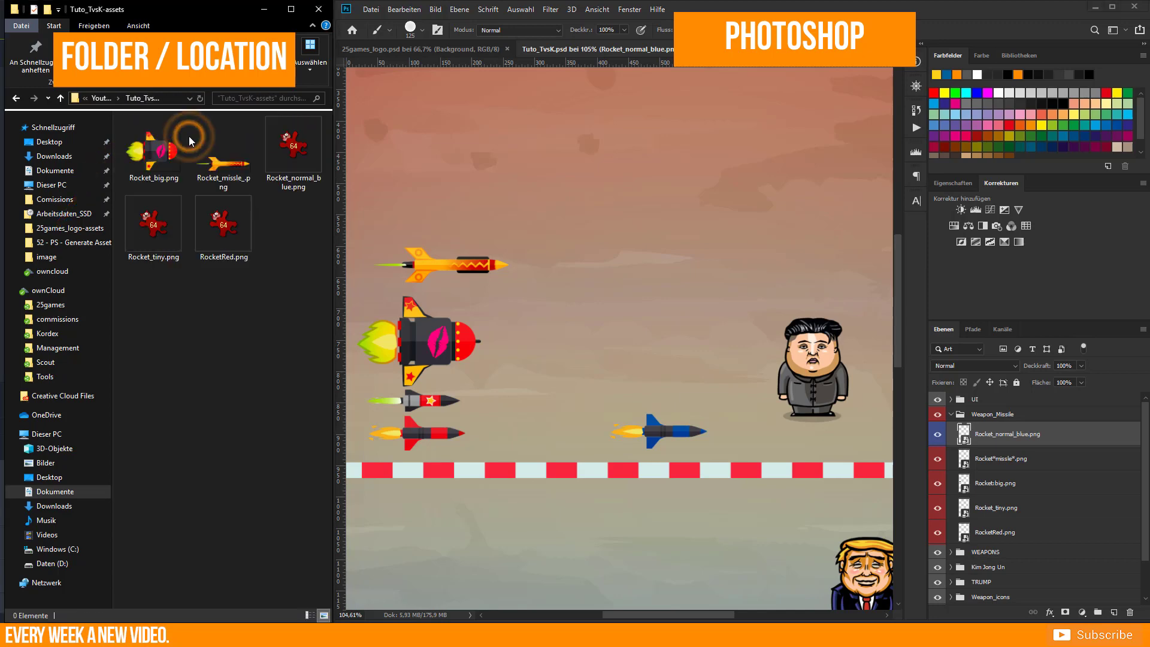
right_click(225, 235)
click(273, 616)
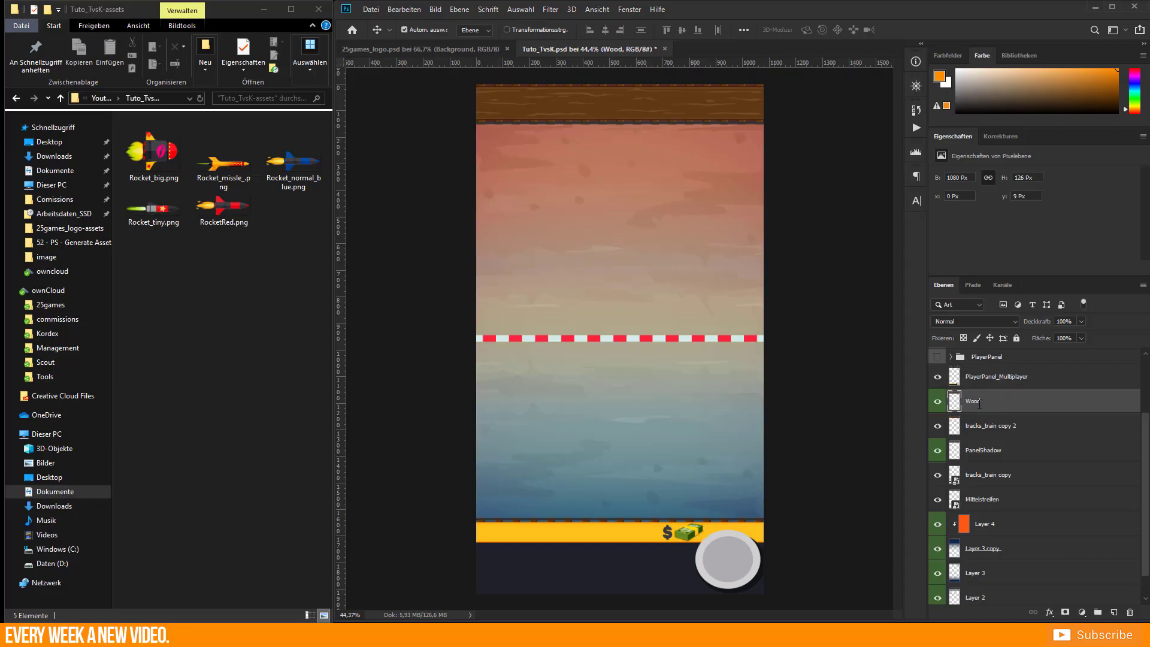
- Group PlayerPanel_Multiplayer through Layer 1, colour the group green, and name it Background_playground.png
click(938, 525)
click(982, 377)
scroll(978, 538, down, 1)
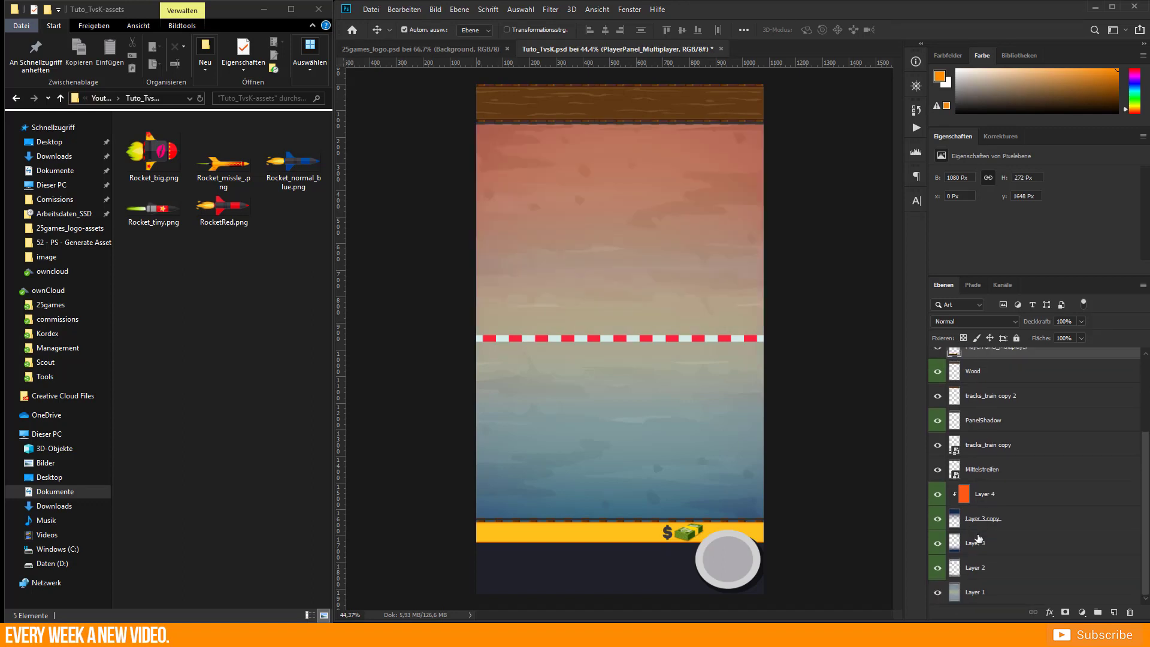
shift+click(980, 594)
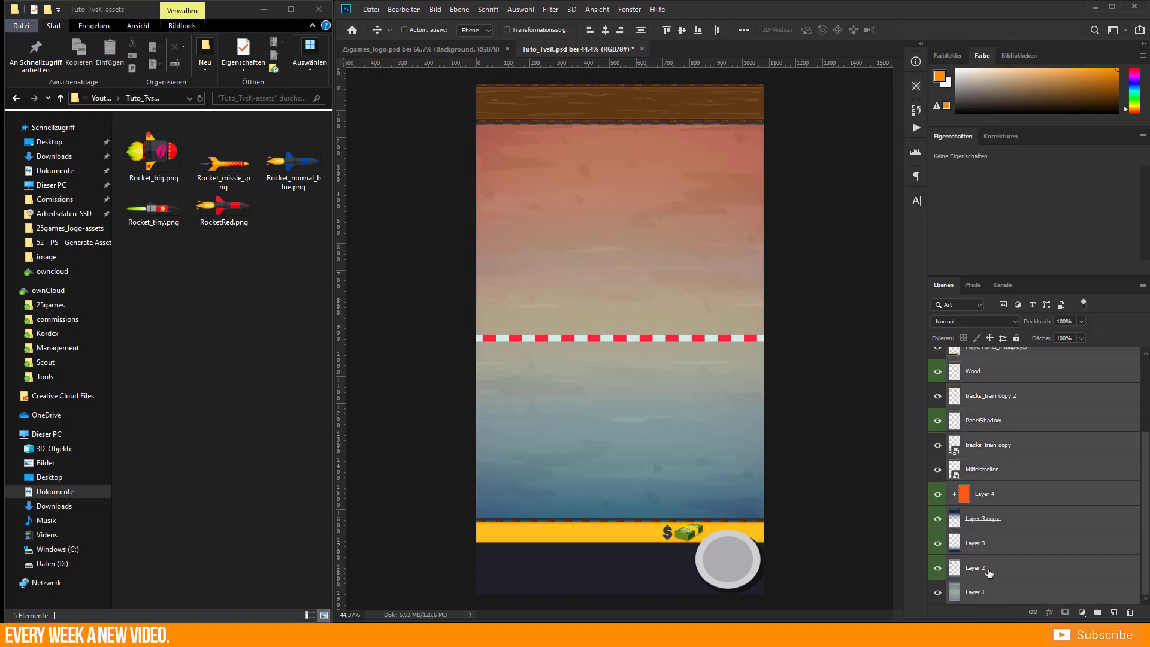
key(ctrl+g)
right_click(982, 462)
click(998, 574)
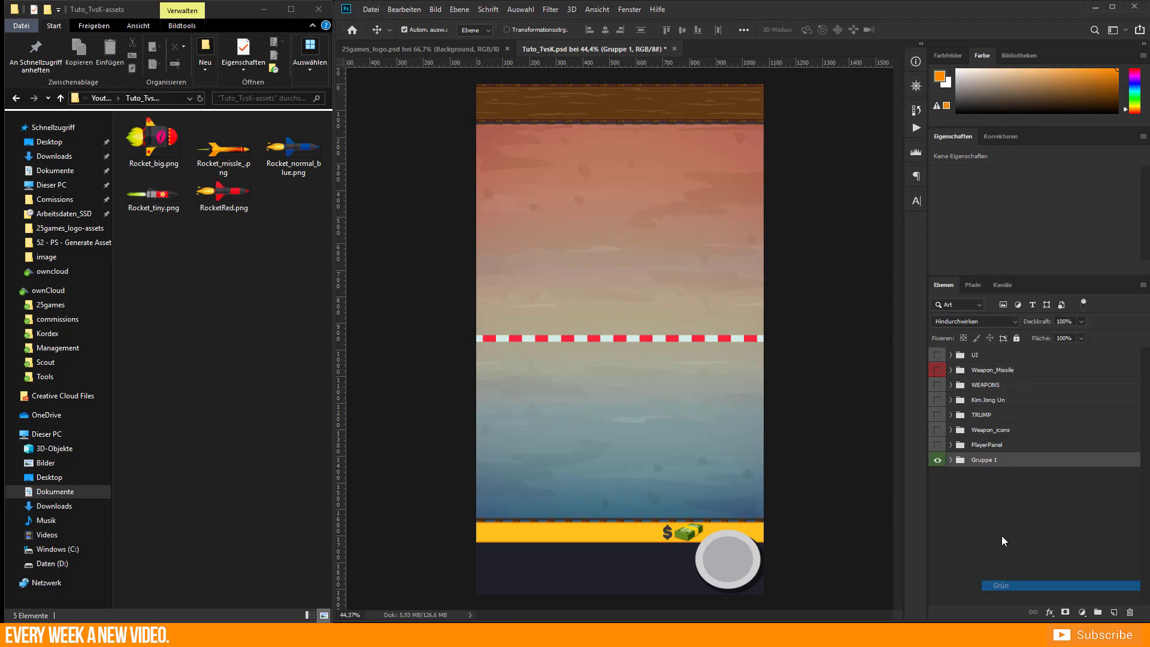
double_click(983, 460)
text(Backgro)
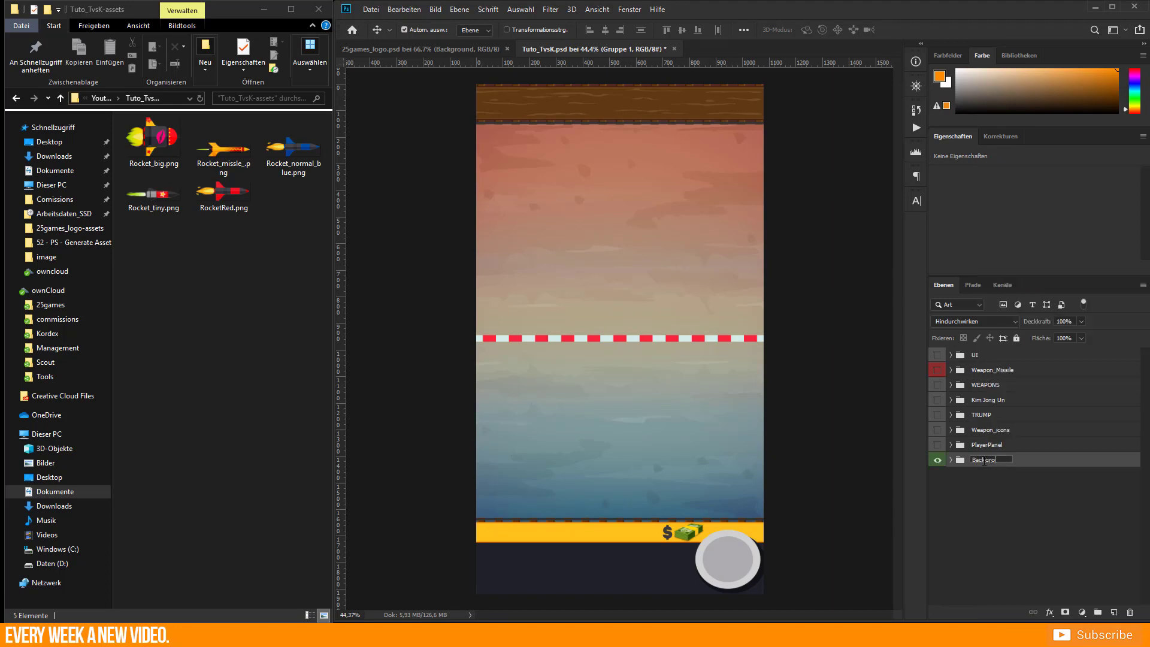
text(und_playground.png)
key(Return)
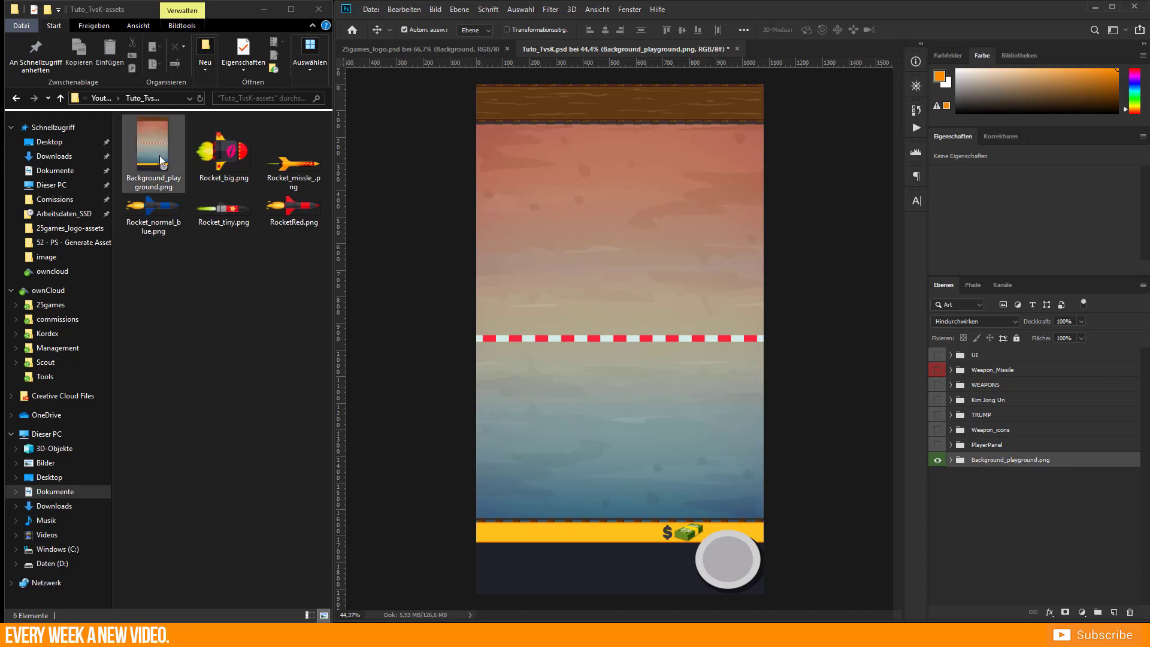
- Inspect the exported Background_playground.png and toggle Layer 4's orange overlay in the expanded group
click(159, 155)
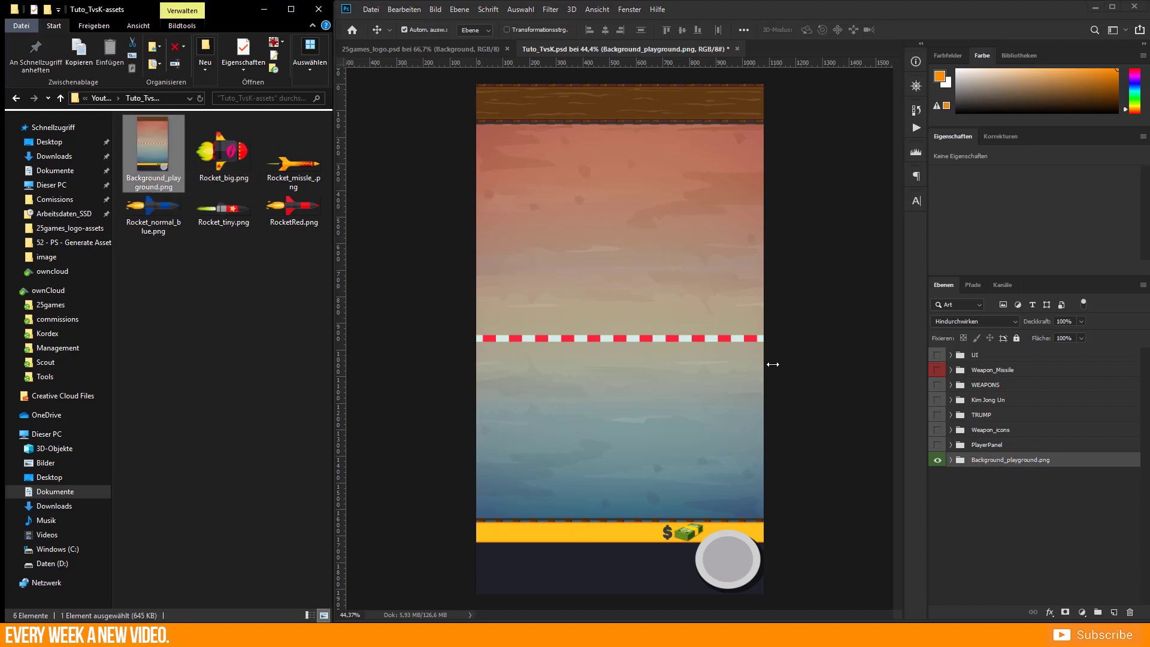
click(950, 459)
scroll(975, 509, down, 3)
scroll(975, 509, down, 2)
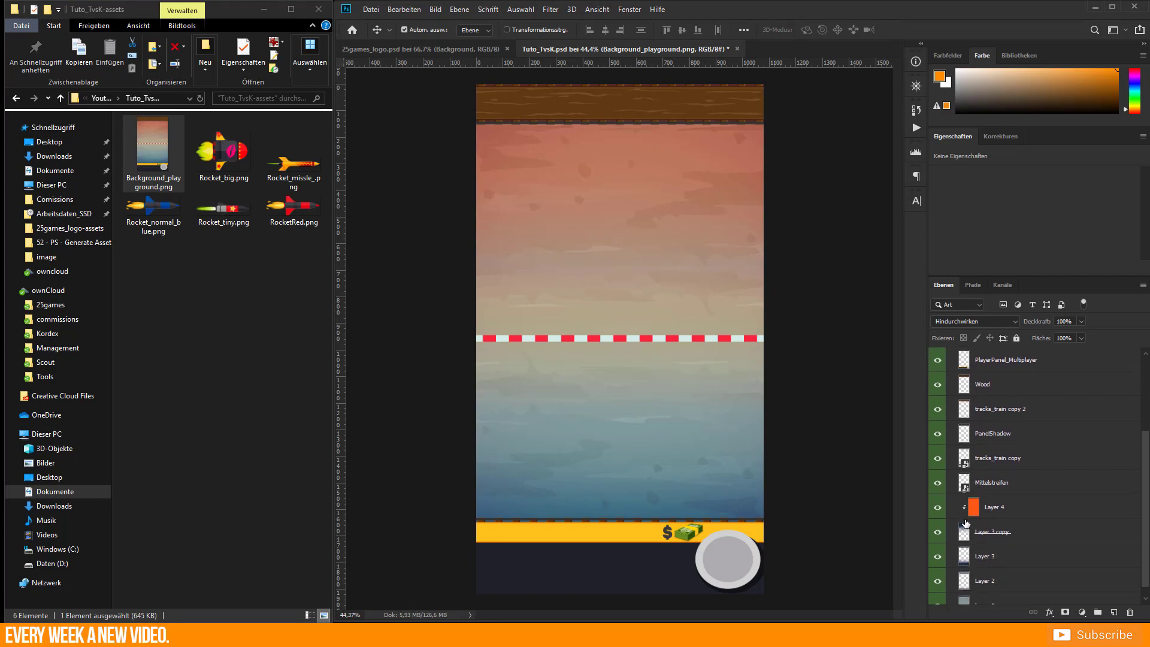
click(938, 507)
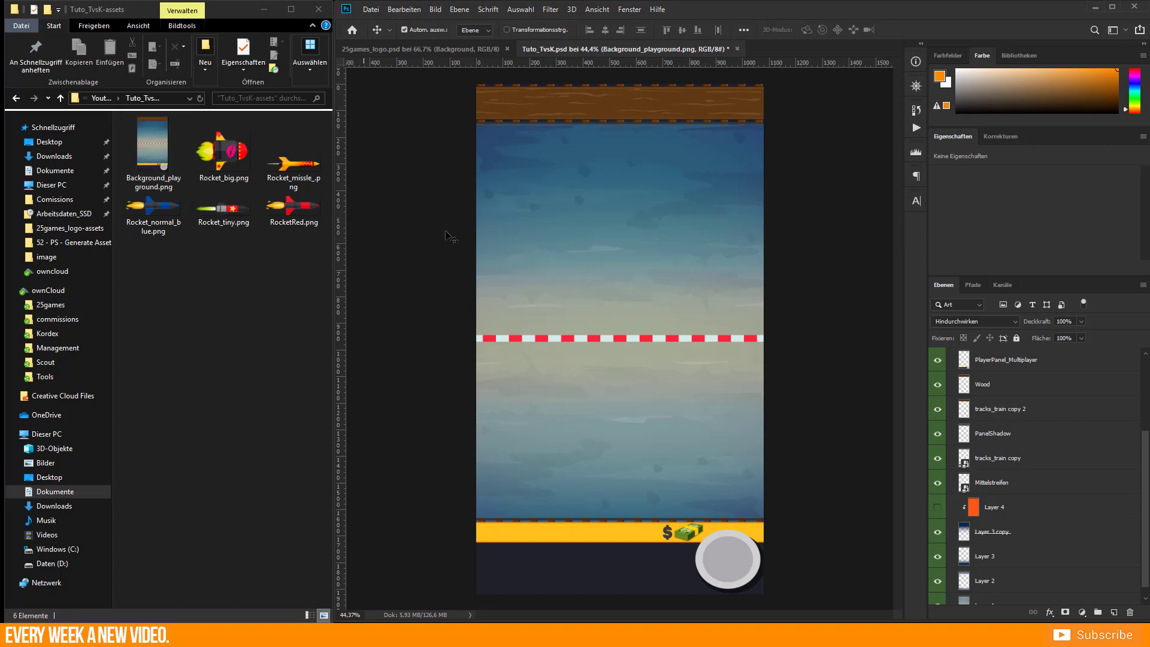
click(938, 508)
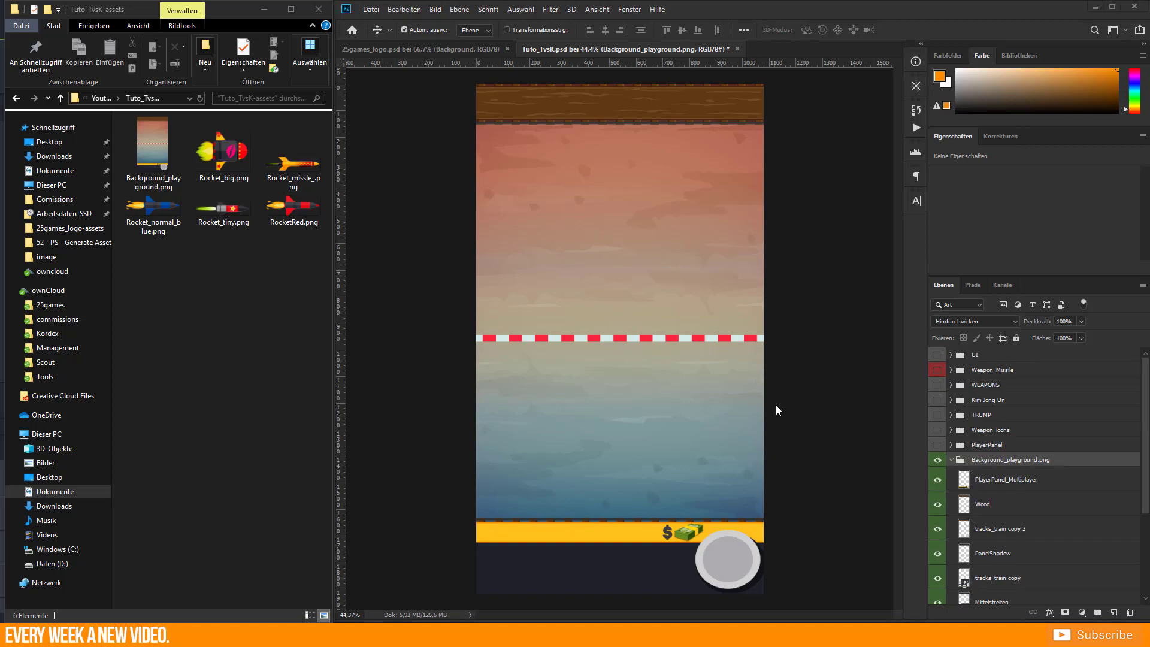
click(463, 48)
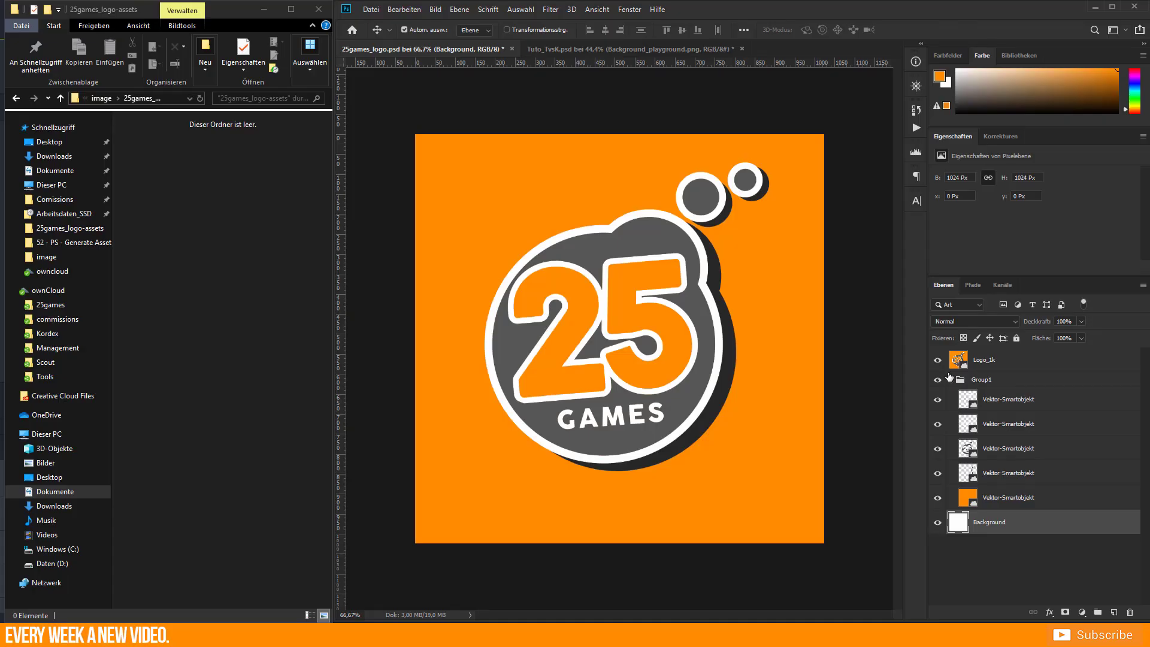
- Confirm Logo_1k is 1024 × 1024 in Image Size, then rename it Logo_1k.jpg
click(992, 360)
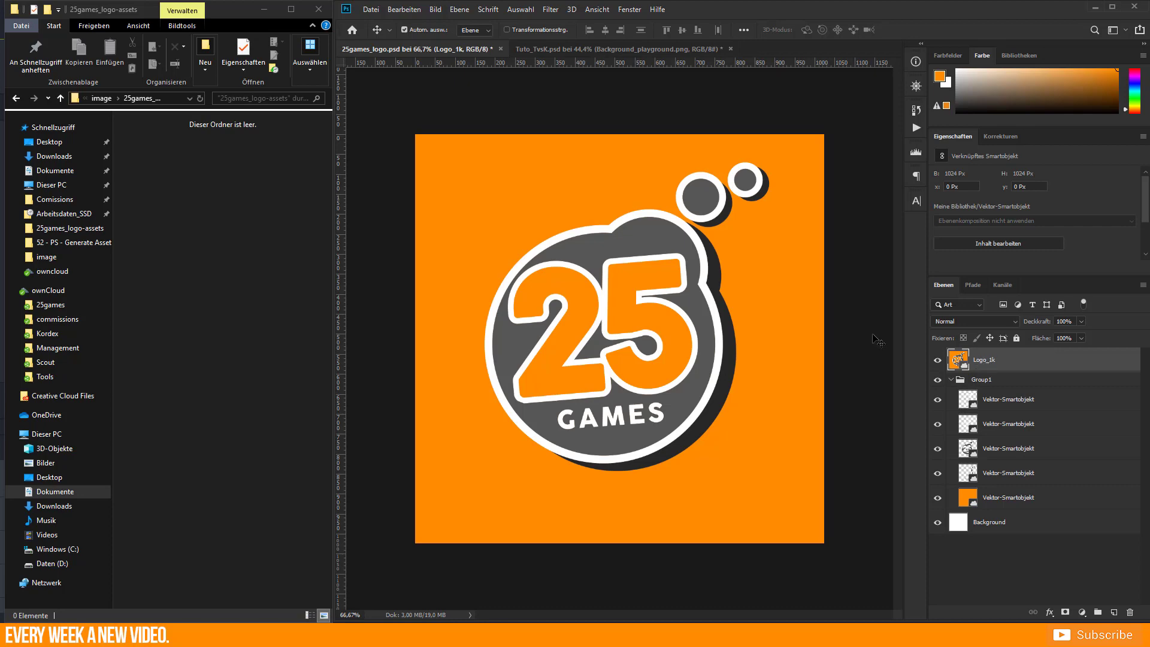
click(434, 12)
click(459, 103)
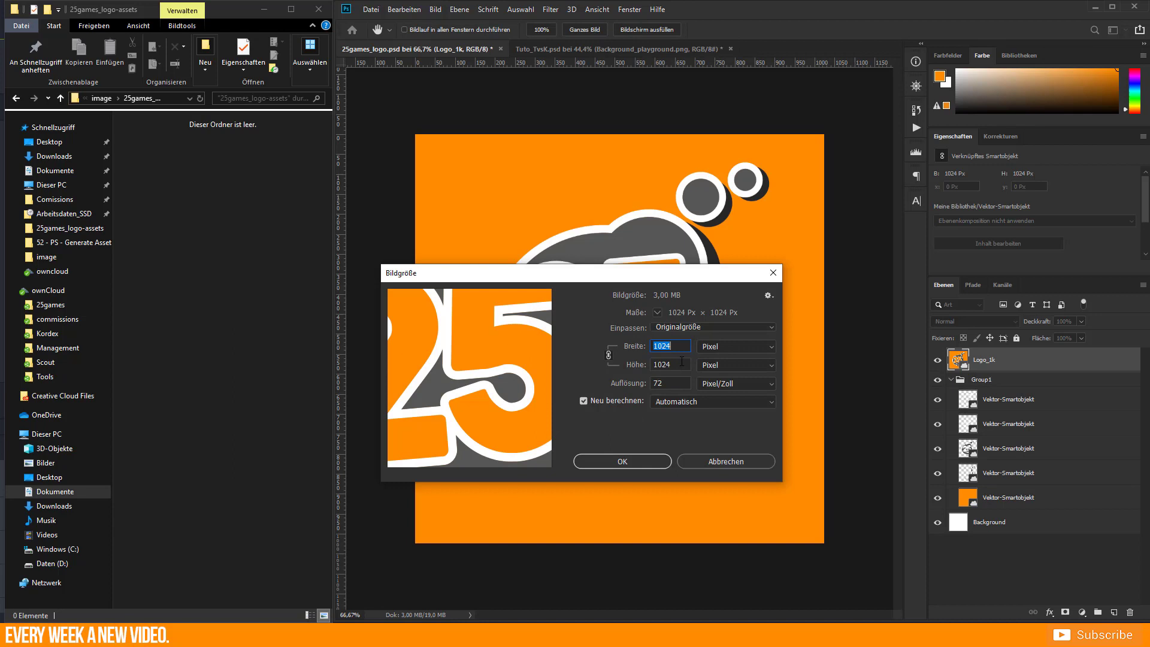
click(715, 460)
double_click(998, 359)
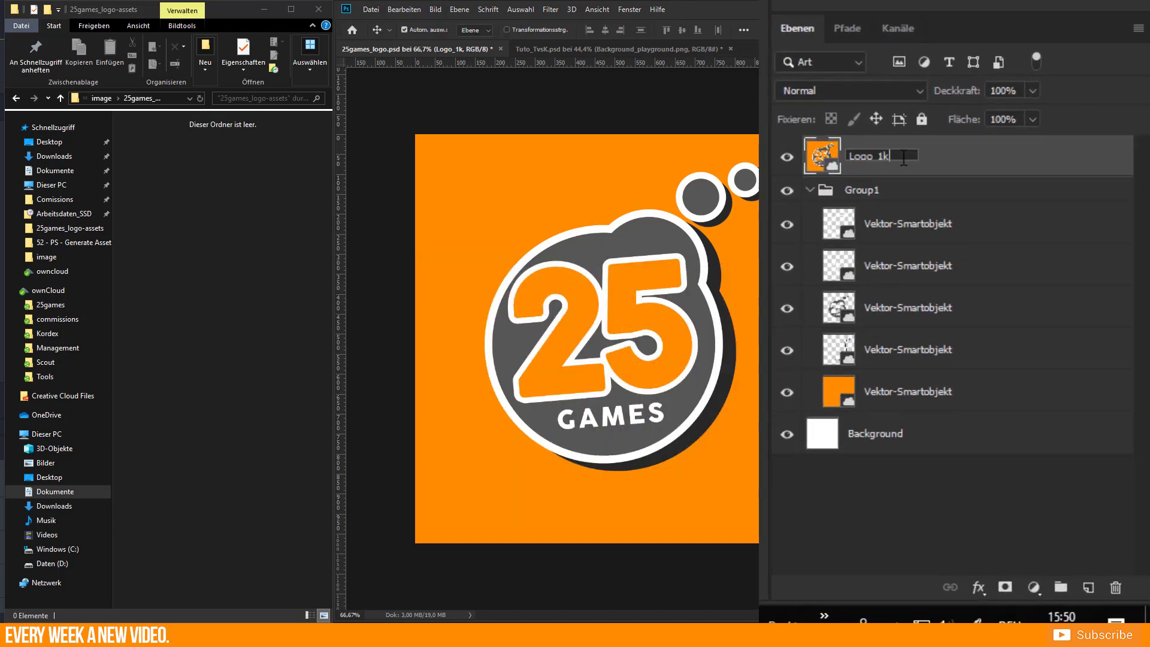
text(.jpg)
key(Return)
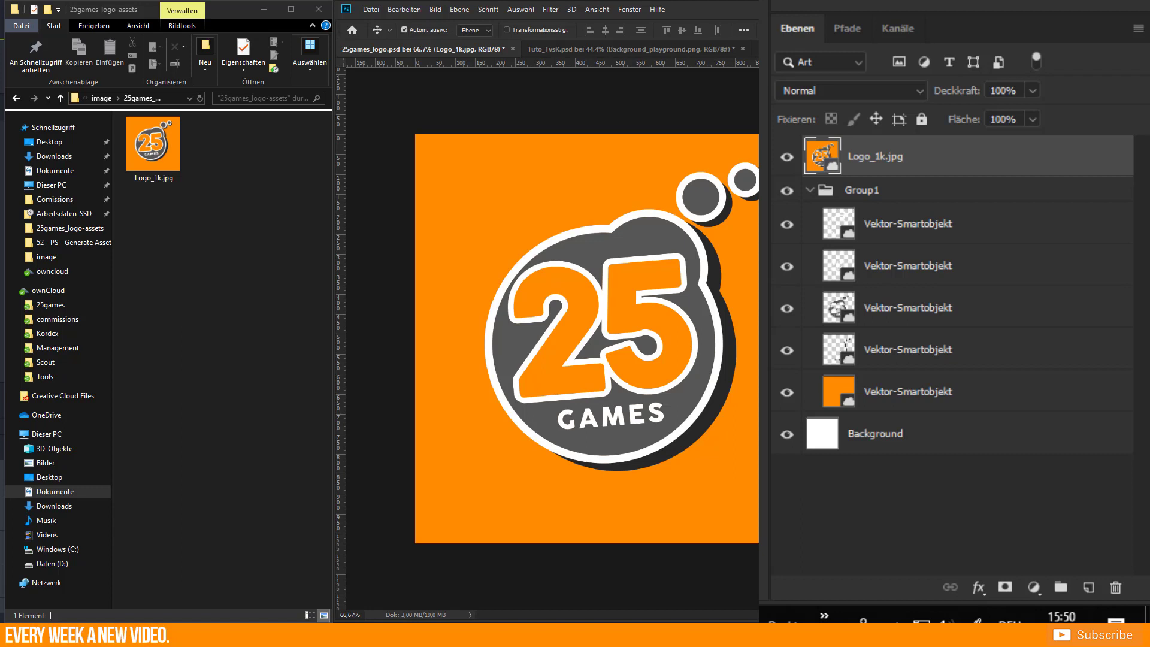
- Duplicate Logo_1k.jpg and rename the copy Logo_512.jpg, removing the Kopie suffix
drag(818, 154, 888, 173)
double_click(880, 169)
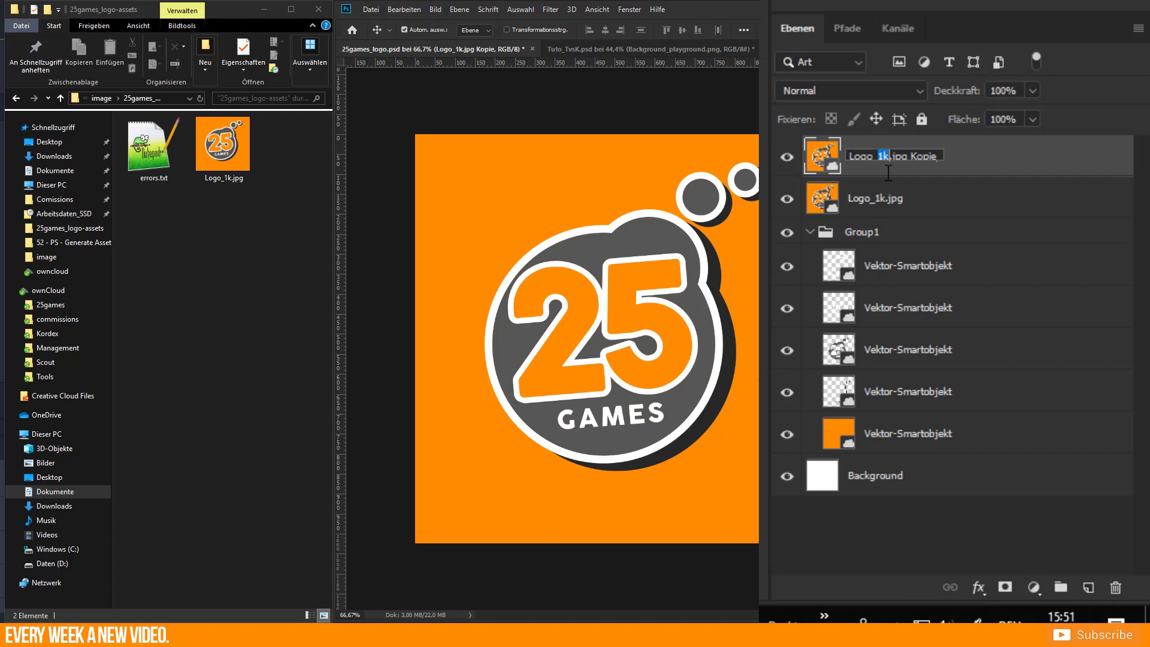
text(512)
key(shift+End)
key(BackSpace)
key(Return)
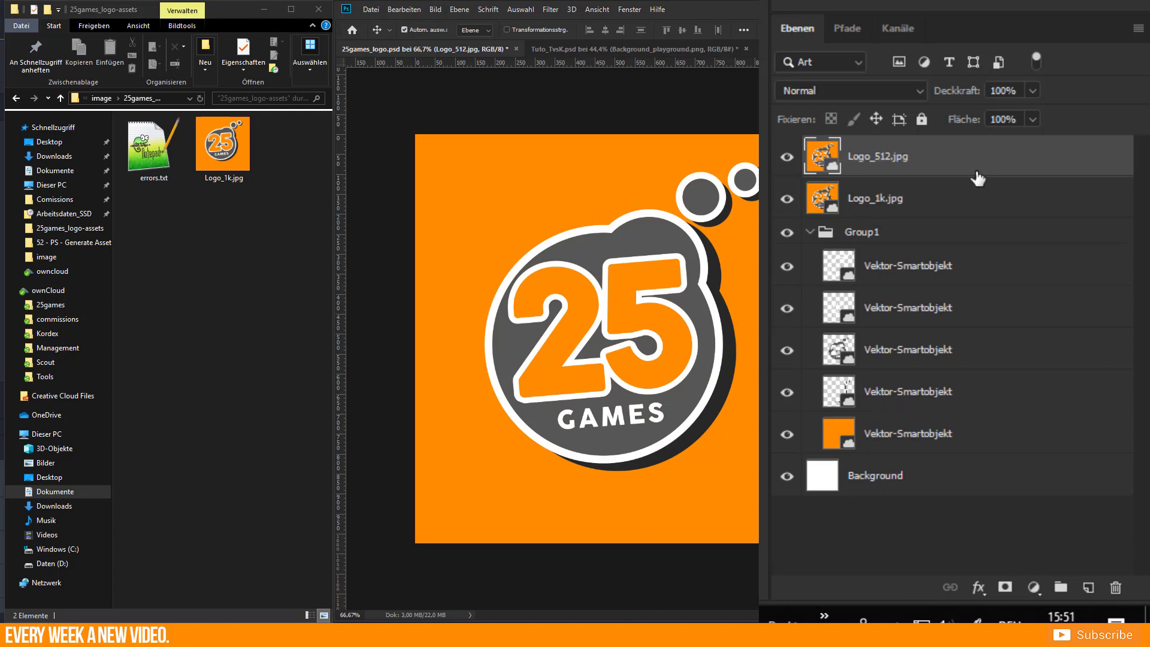
- Duplicate Logo_512.jpg and rename the copy Logo_256.jpg, removing the Kopie suffix
key(ctrl+j)
double_click(877, 158)
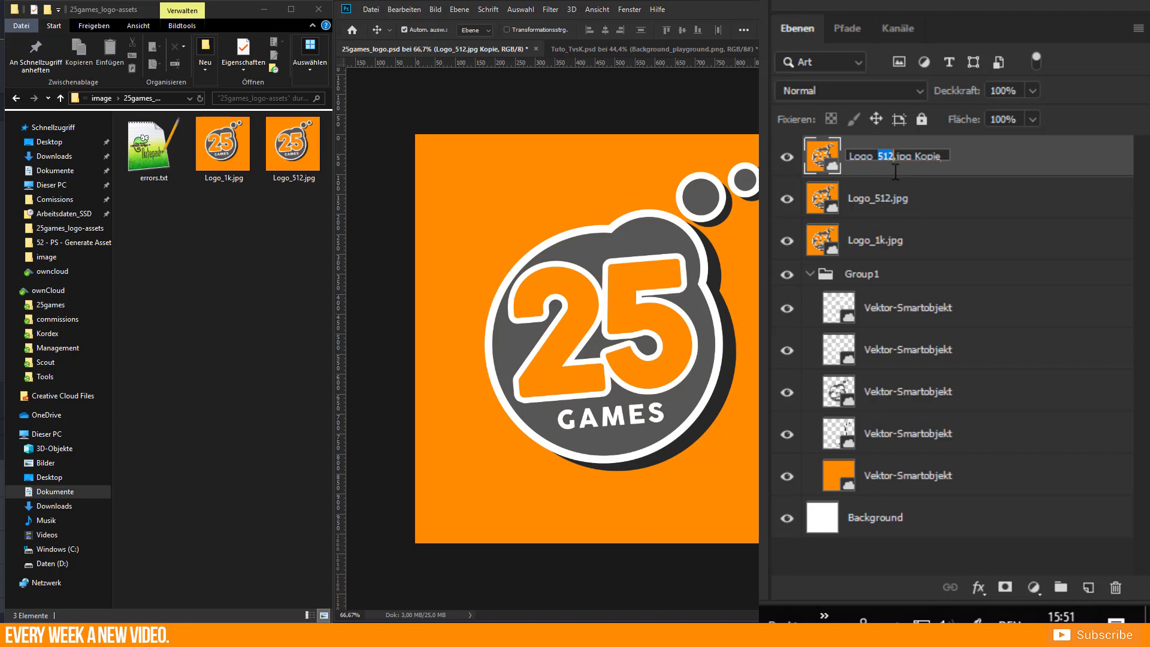
text(256)
key(End)
key(shift+ctrl+Left)
key(BackSpace)
key(BackSpace)
key(Return)
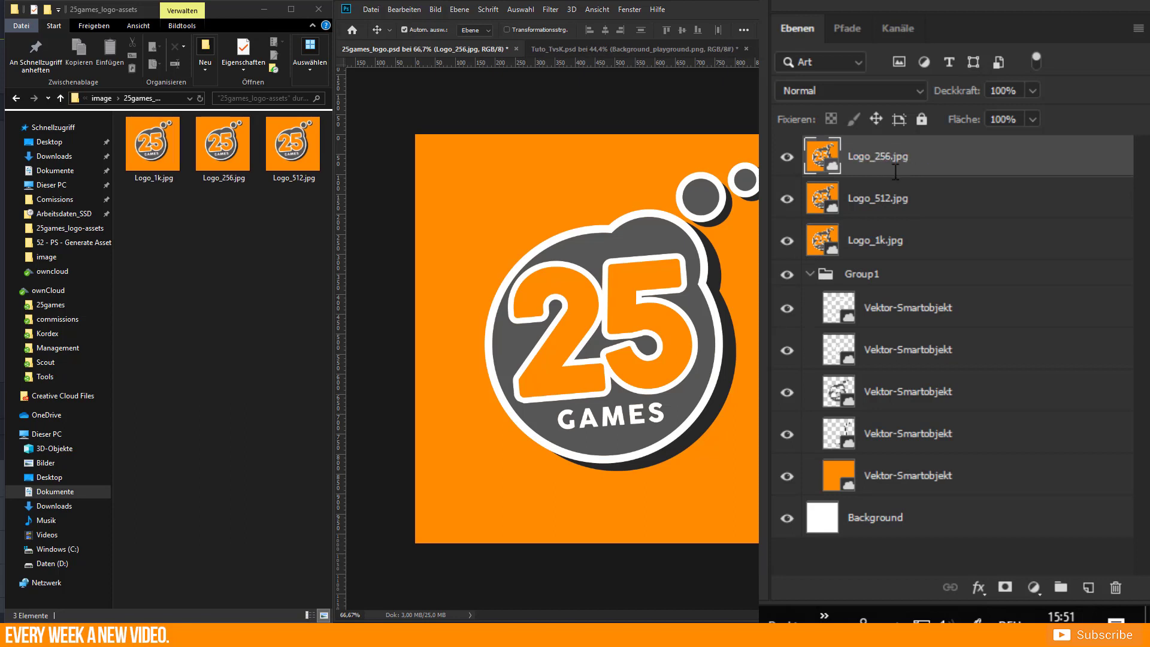
- Review the exported logo JPEGs and prefix the layer names with 100%, 50% and 25%
click(148, 165)
key(Right)
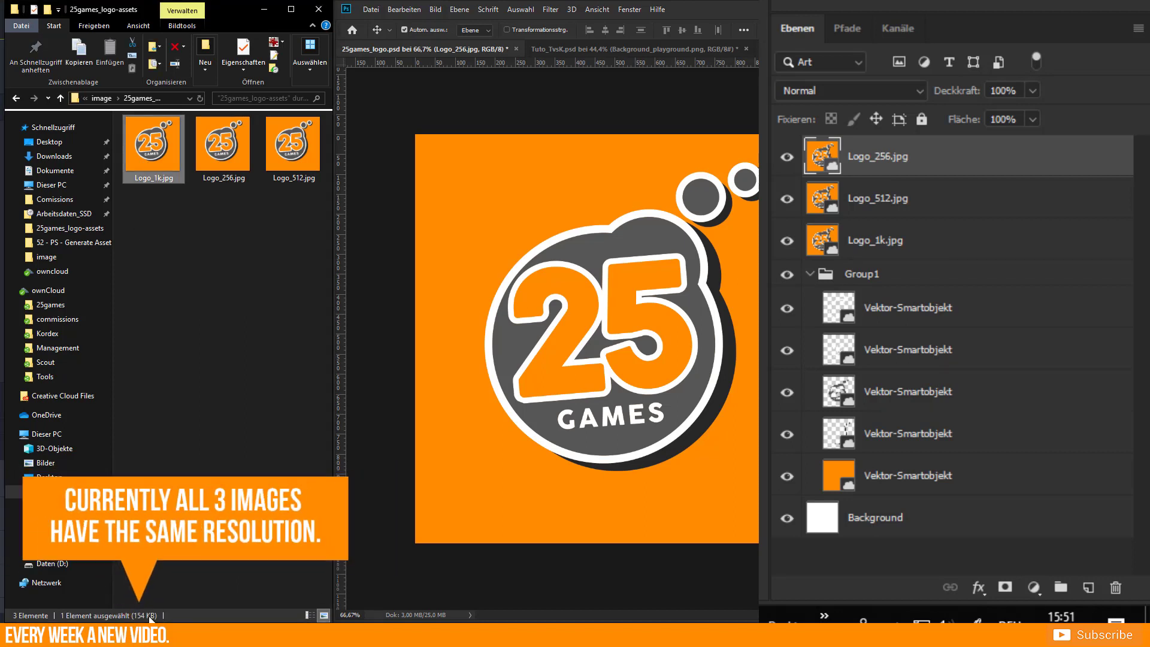
key(Right)
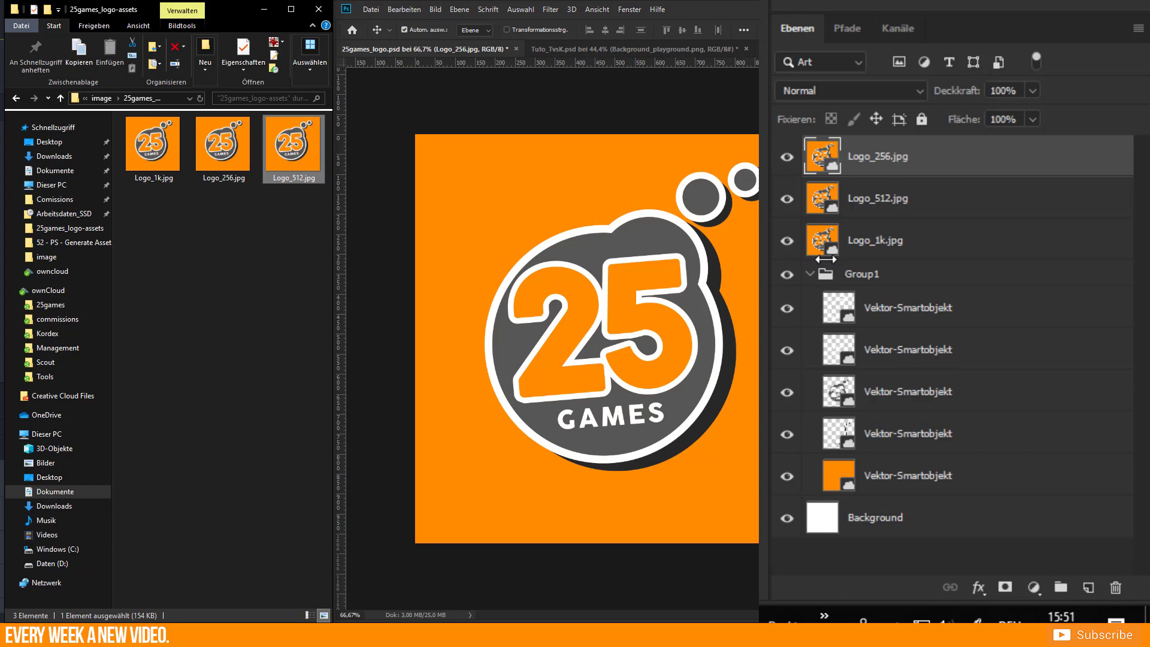
click(853, 243)
double_click(860, 238)
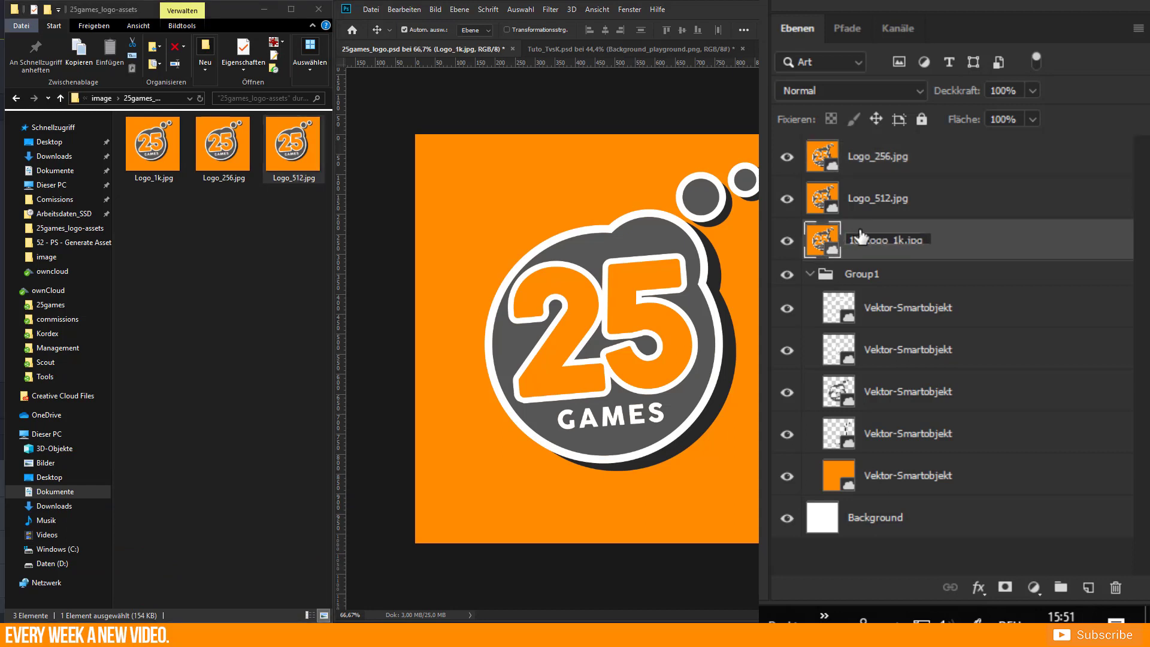
text(00%)
key(Return)
double_click(868, 197)
text(50%)
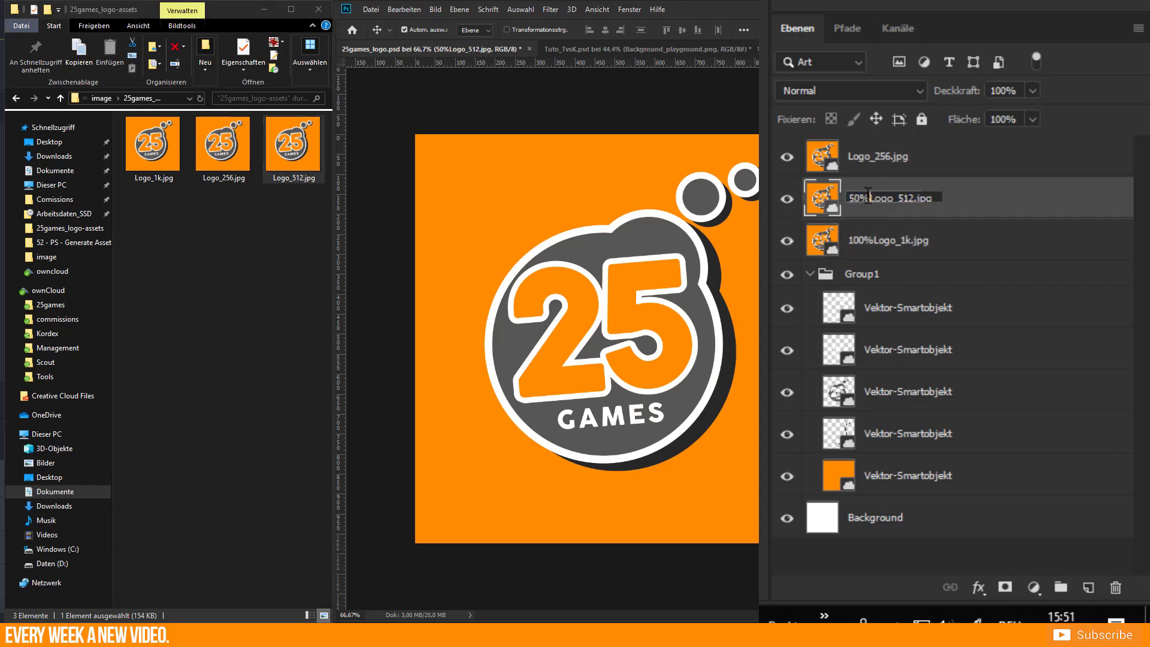
key(Return)
double_click(876, 155)
key(Home)
text(25)
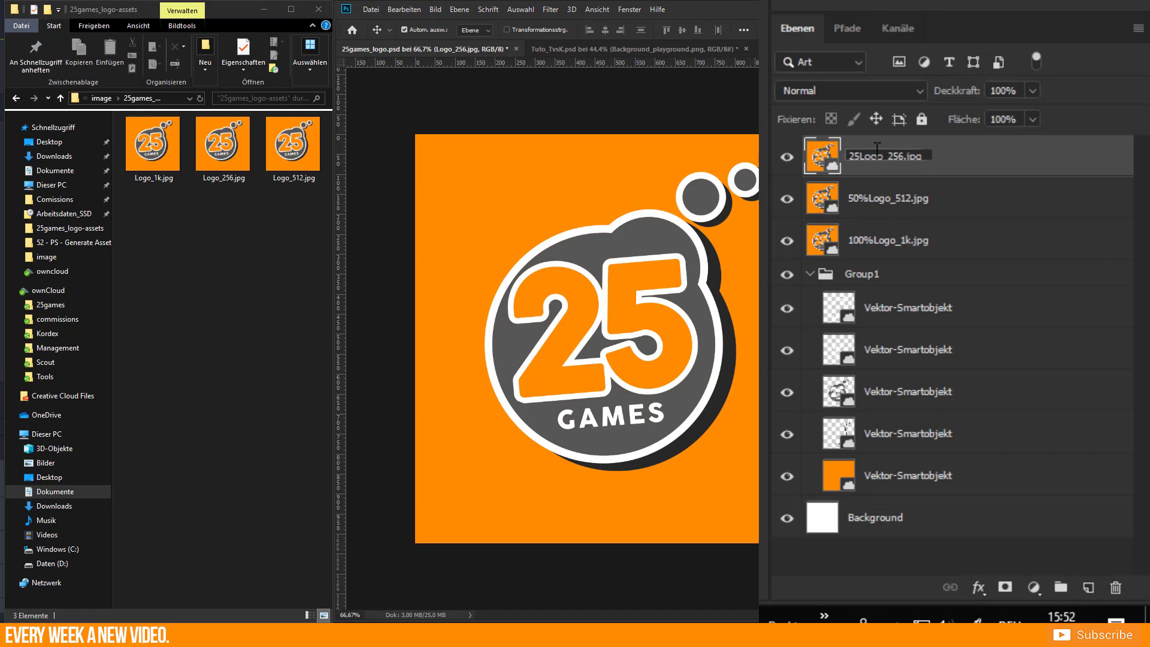
text(%)
key(Return)
- Compare Logo_256.jpg (256×256) and Logo_512.jpg (512×512) details side by side, then close both
right_click(241, 159)
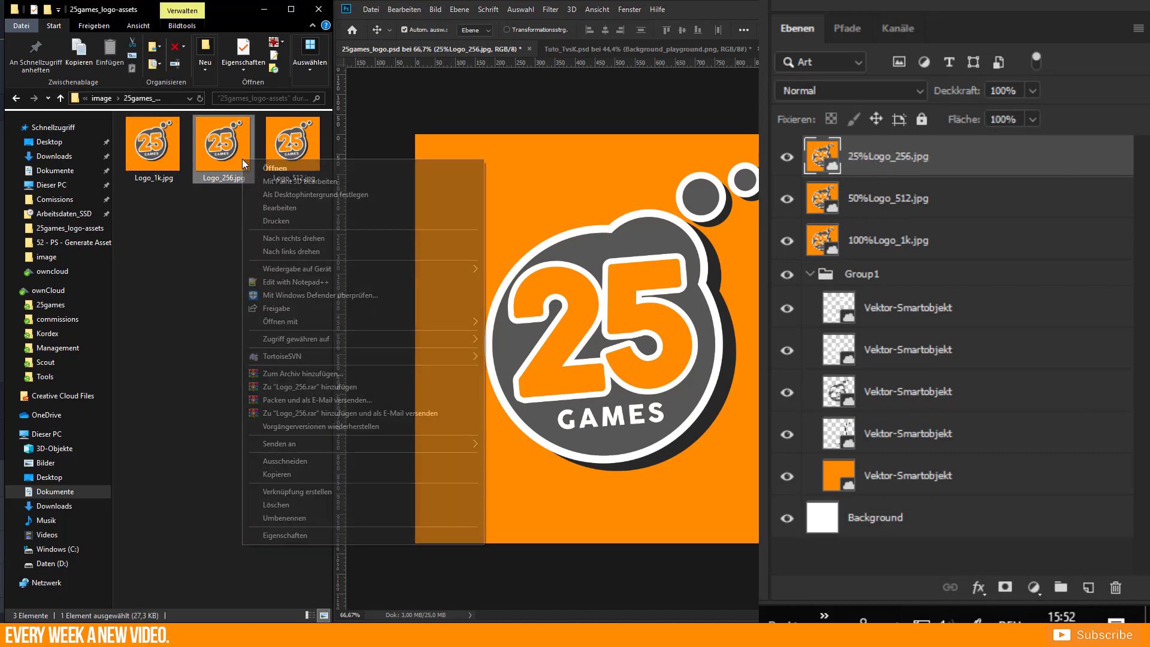
click(284, 534)
click(411, 185)
click(360, 384)
key(Escape)
right_click(285, 139)
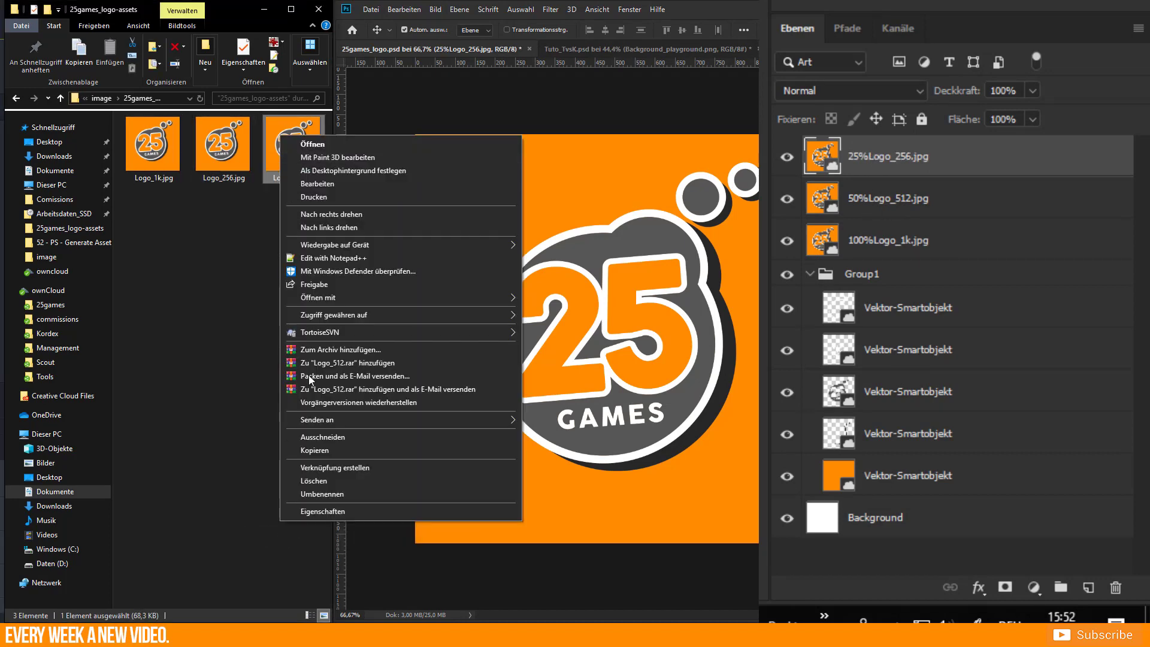
click(323, 510)
drag(377, 149, 160, 182)
click(160, 194)
drag(463, 179, 426, 178)
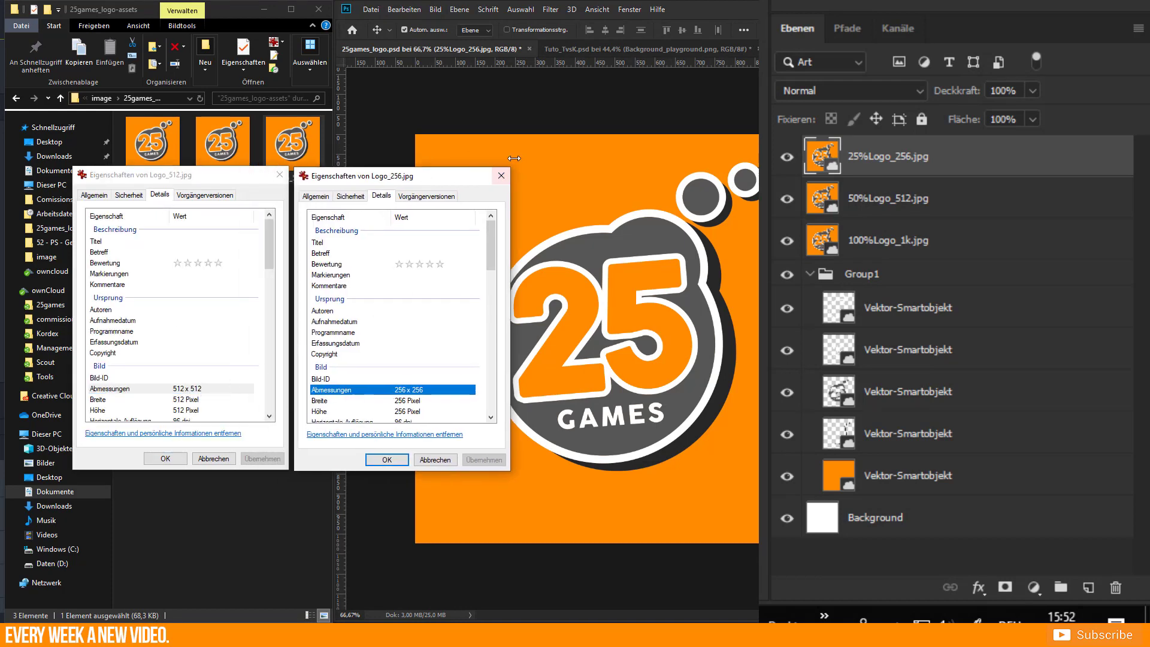
click(506, 174)
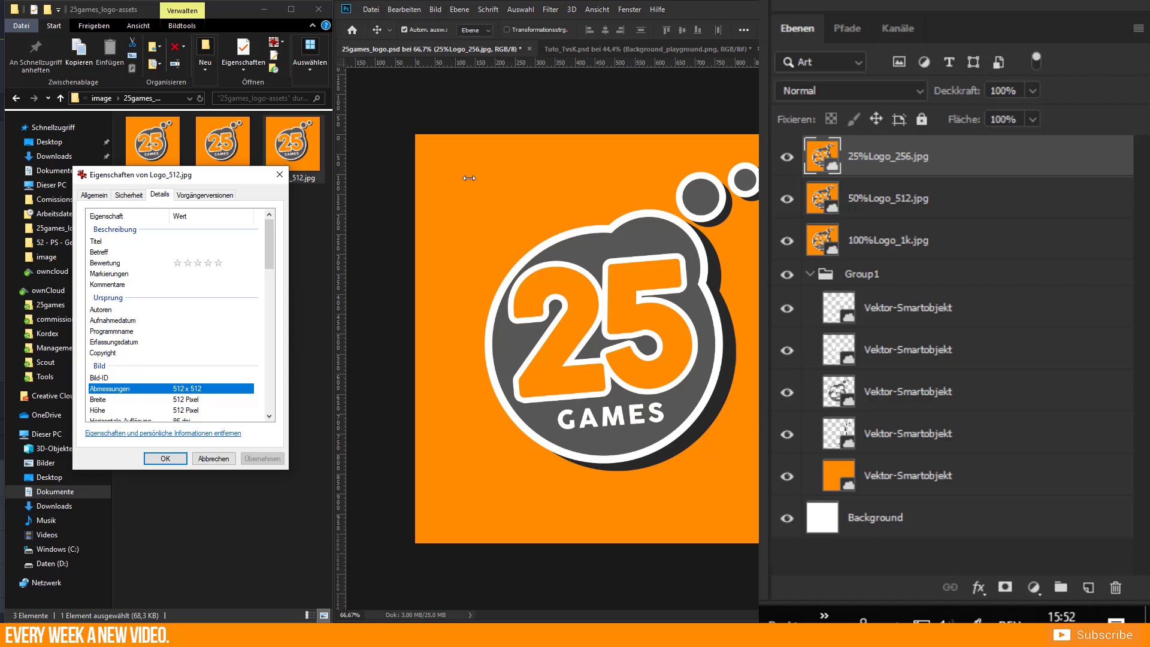
click(280, 175)
- Collapse Group1 and rename it to 200%Logo_Vektor.jpg
click(810, 273)
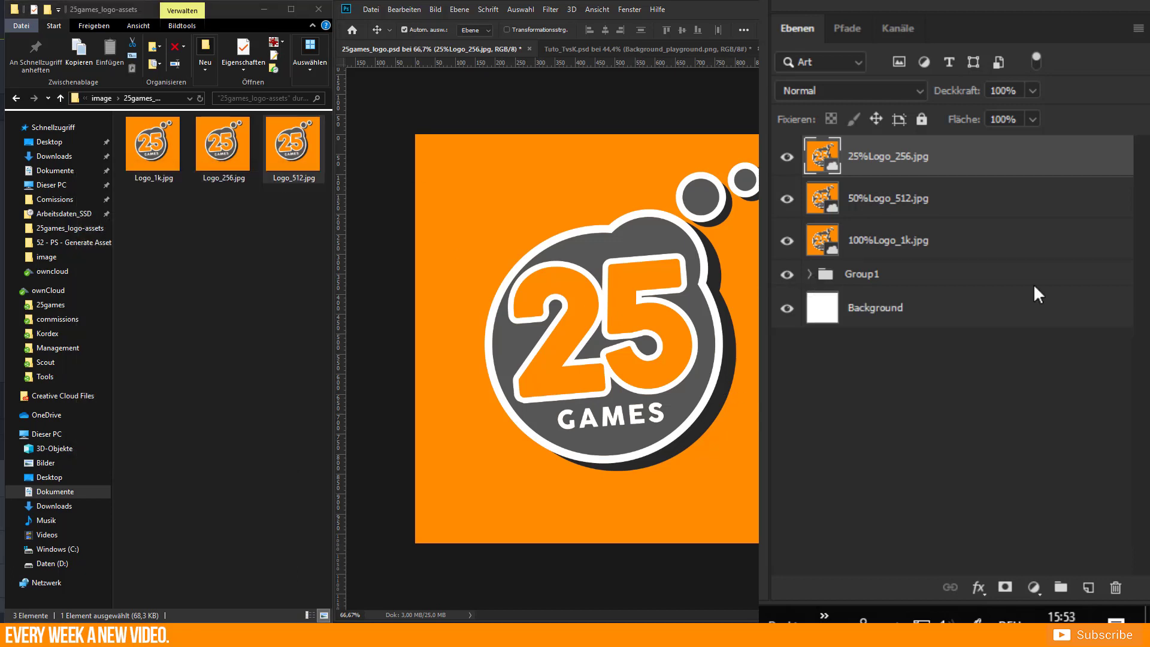
double_click(860, 275)
text(200%)
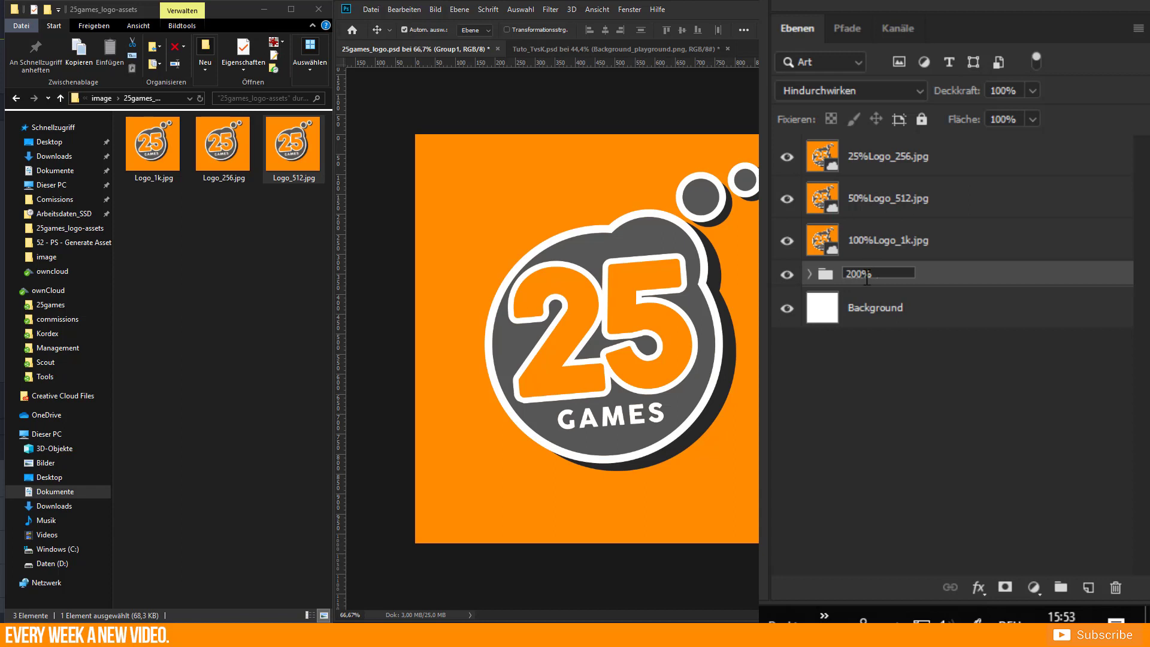
text(Logo_Vektor.)
text(jpg)
key(Return)
- Confirm in Properties > Details that the exported Logo_Vektor.jpg measures 2048×2048
click(151, 233)
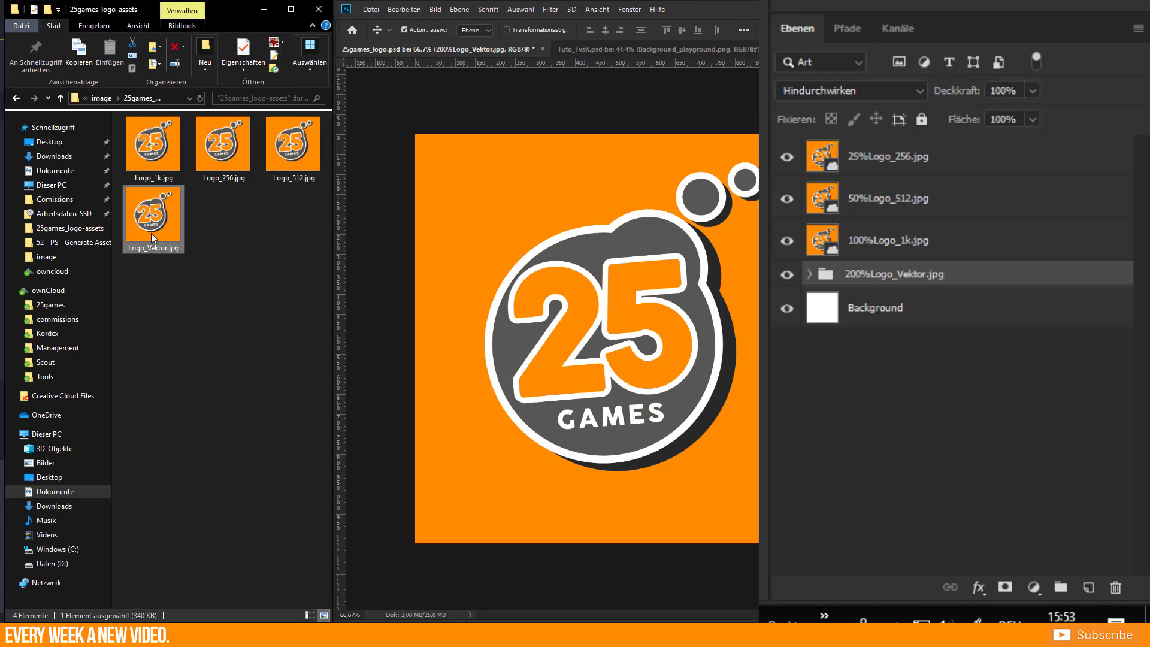
right_click(150, 232)
click(180, 607)
click(243, 263)
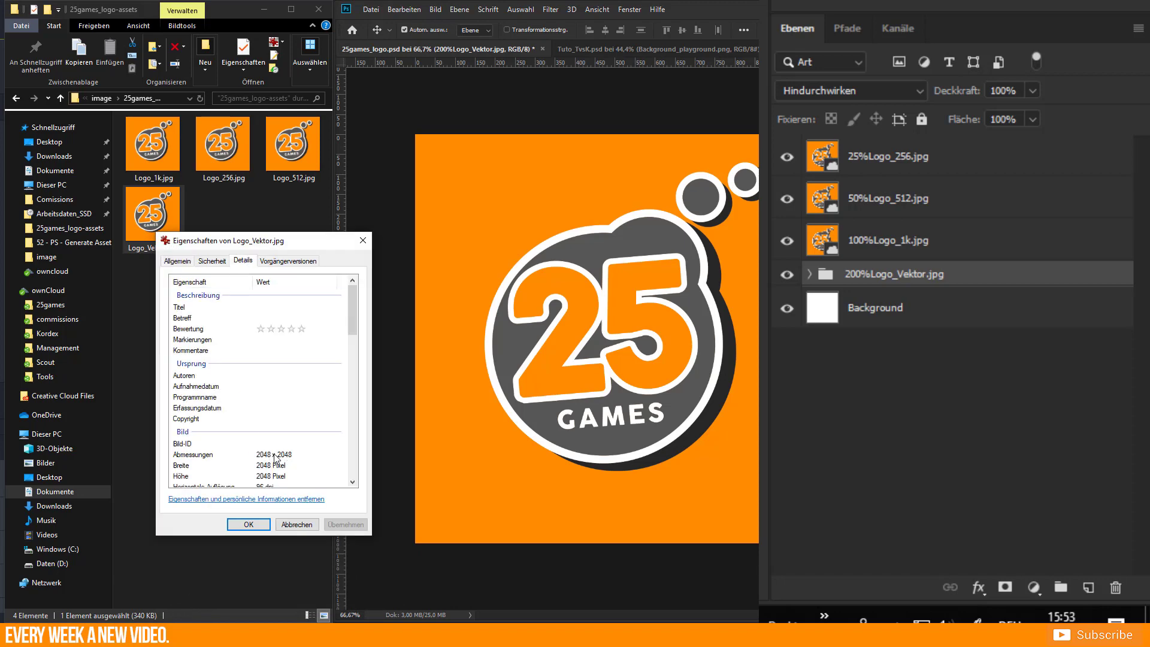
click(296, 525)
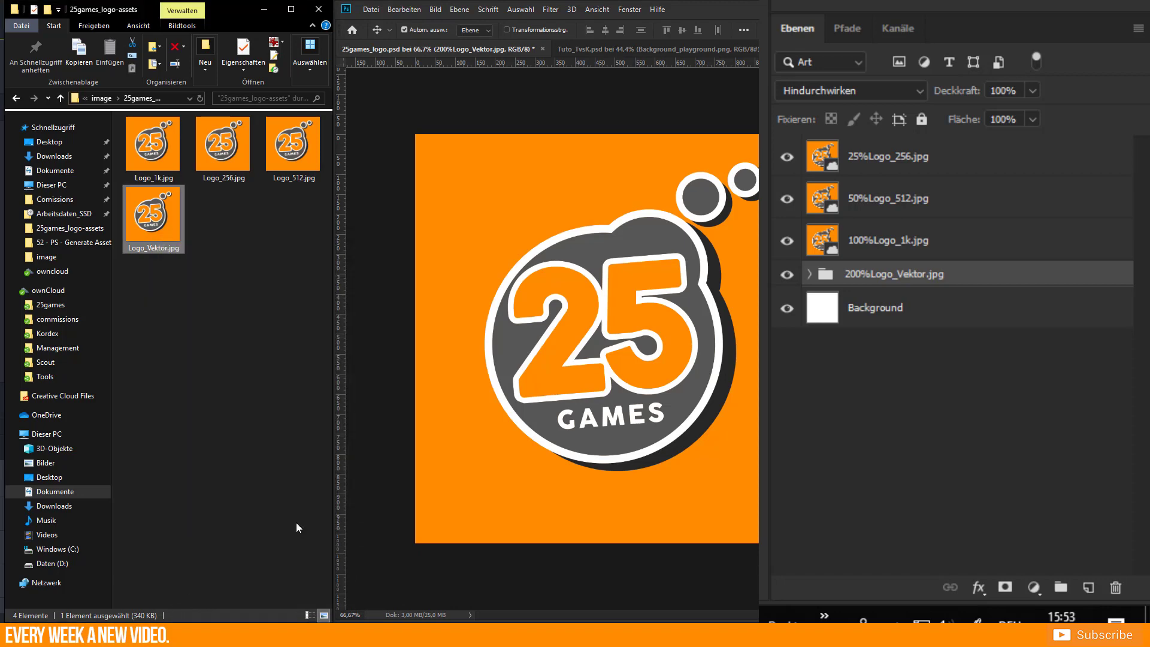
click(809, 273)
click(1033, 586)
- Add a Hue/Saturation adjustment layer and drag it into the 200%Logo_Vektor.jpg group
click(997, 379)
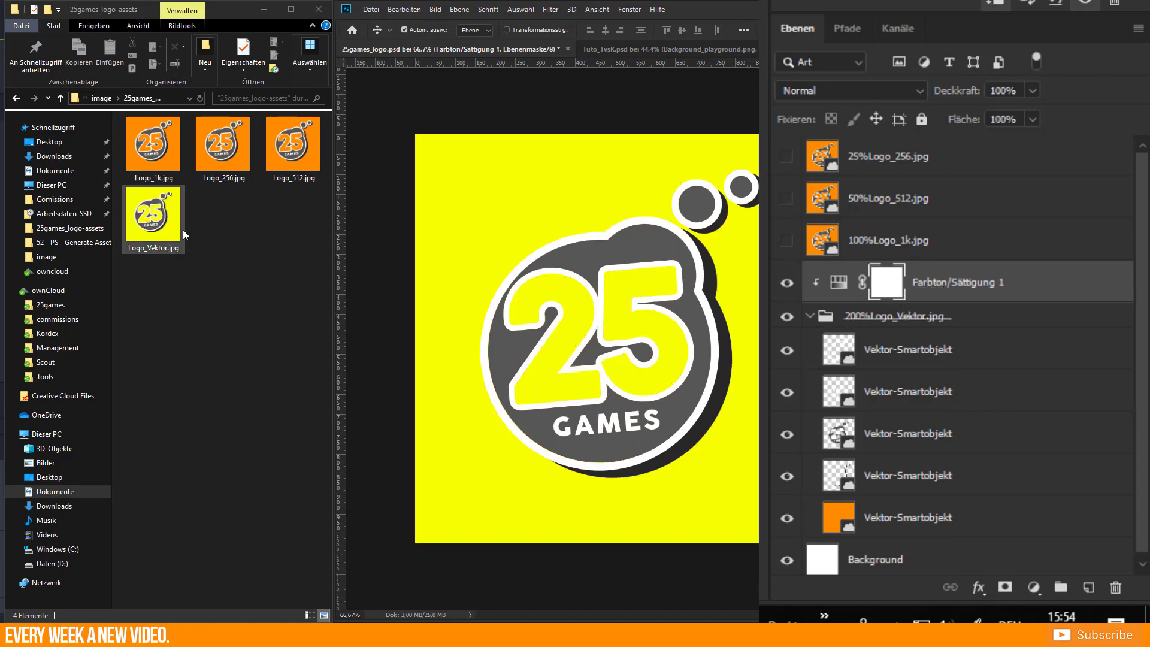
click(787, 283)
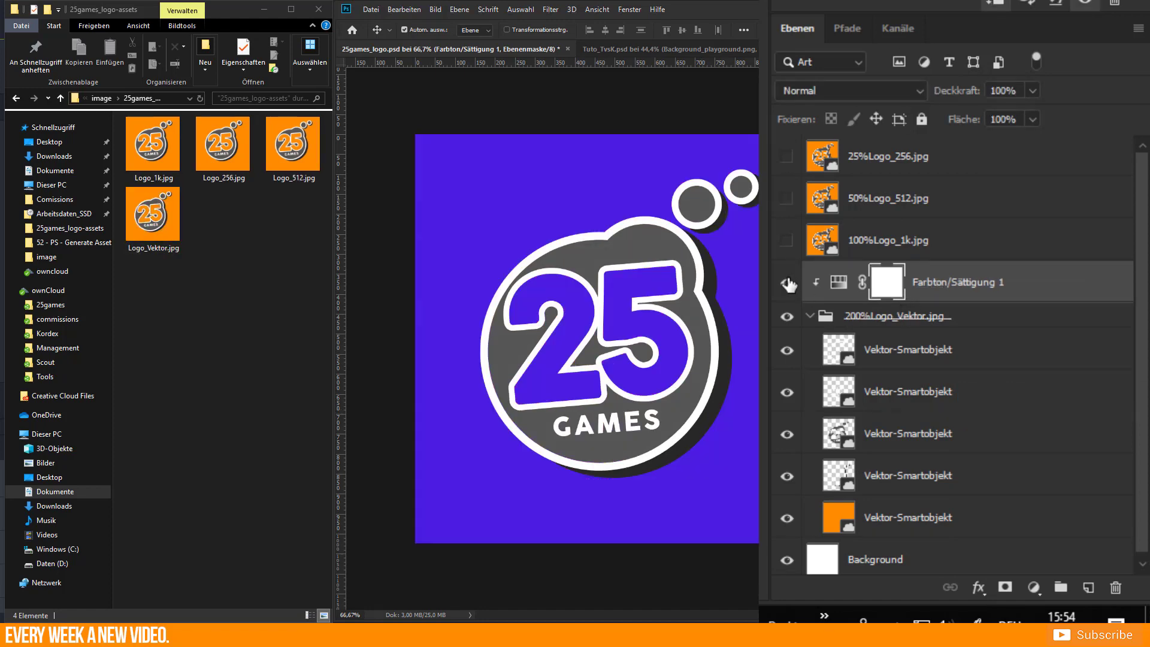
mouse_move(898, 283)
mouse_down()
mouse_move(909, 409)
mouse_move(898, 472)
mouse_up()
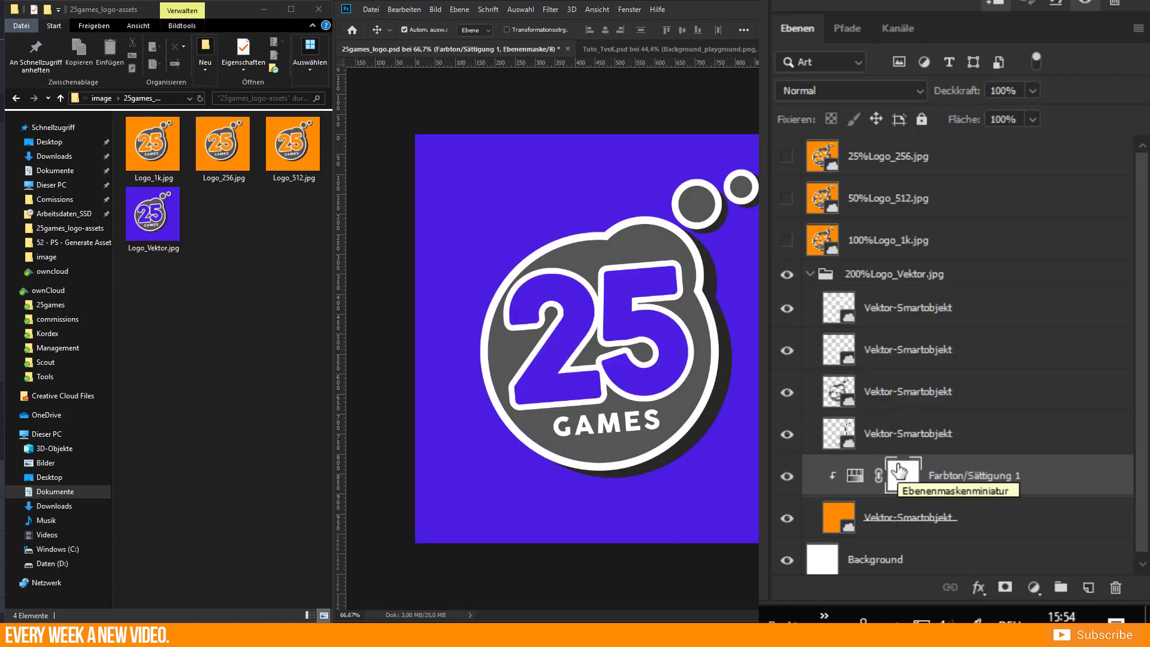
click(900, 286)
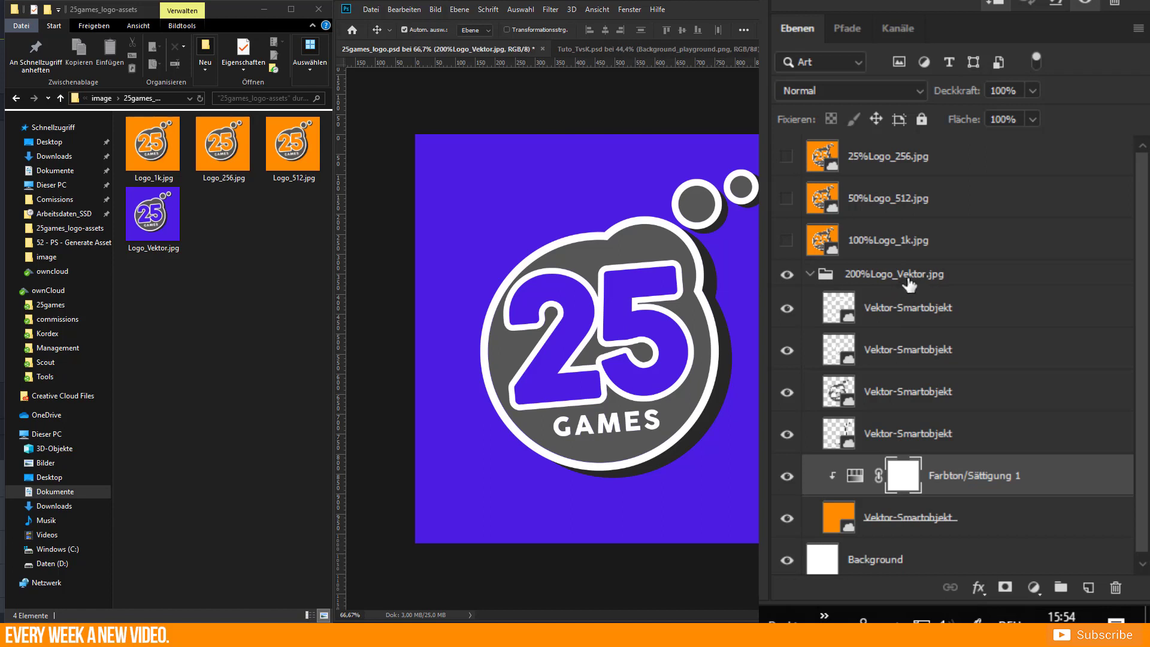
- Append ', 100%Logo_Vektor_1k.jpg' to the vector logo group's name
double_click(908, 284)
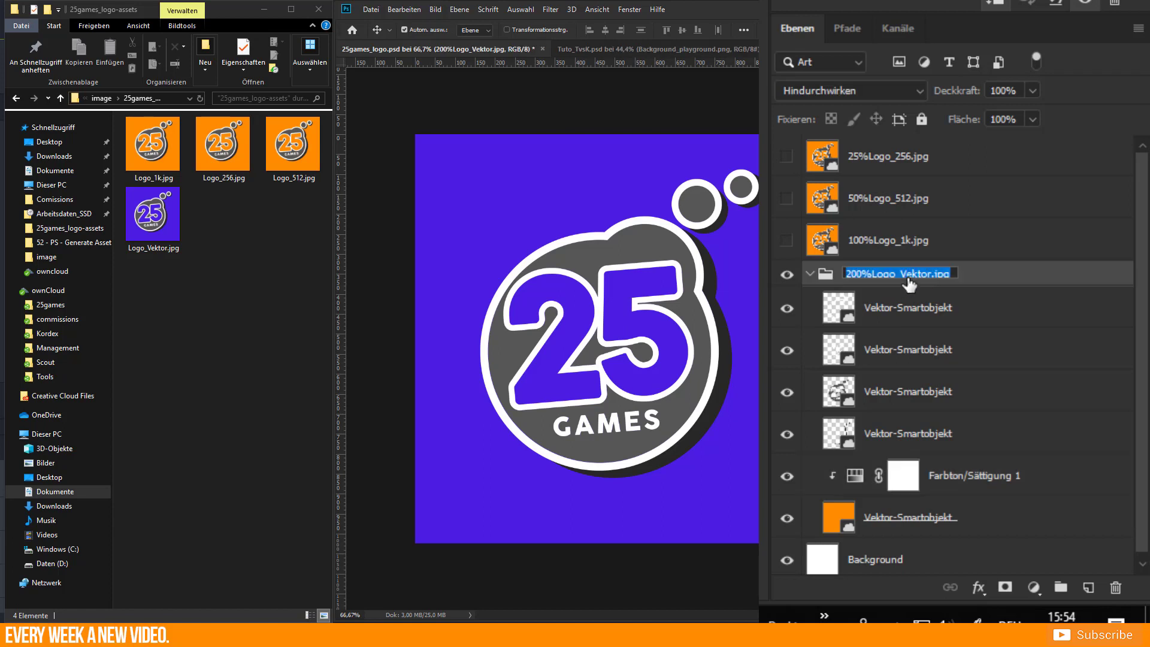
click(952, 273)
text(,)
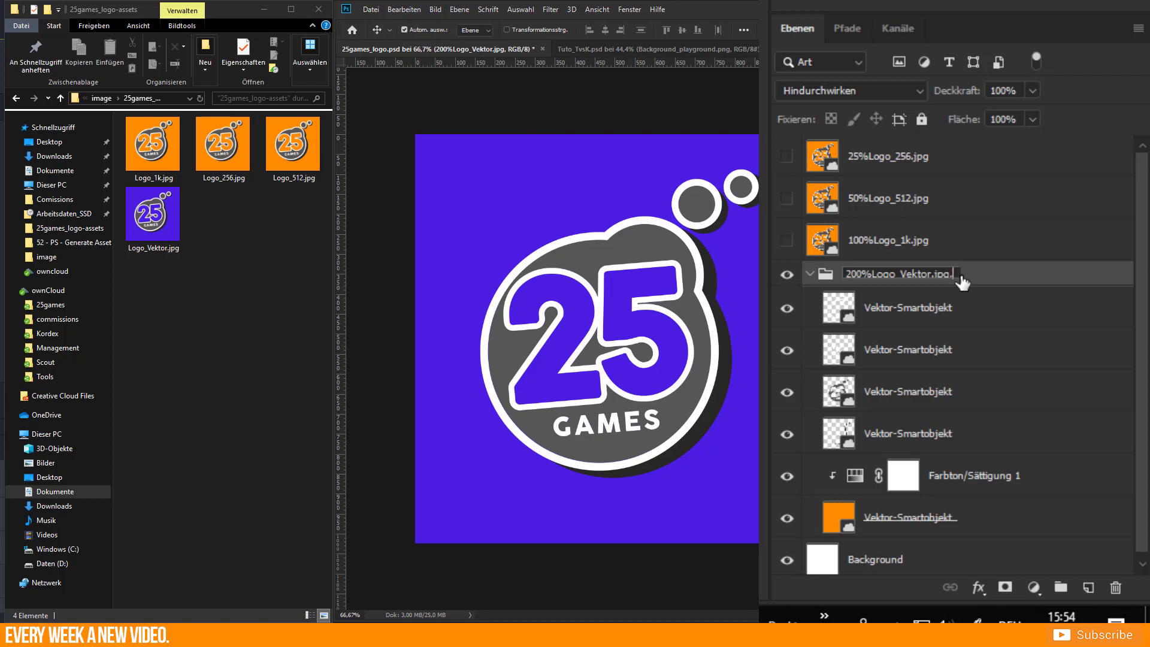
text( 100)
text(%Logo)
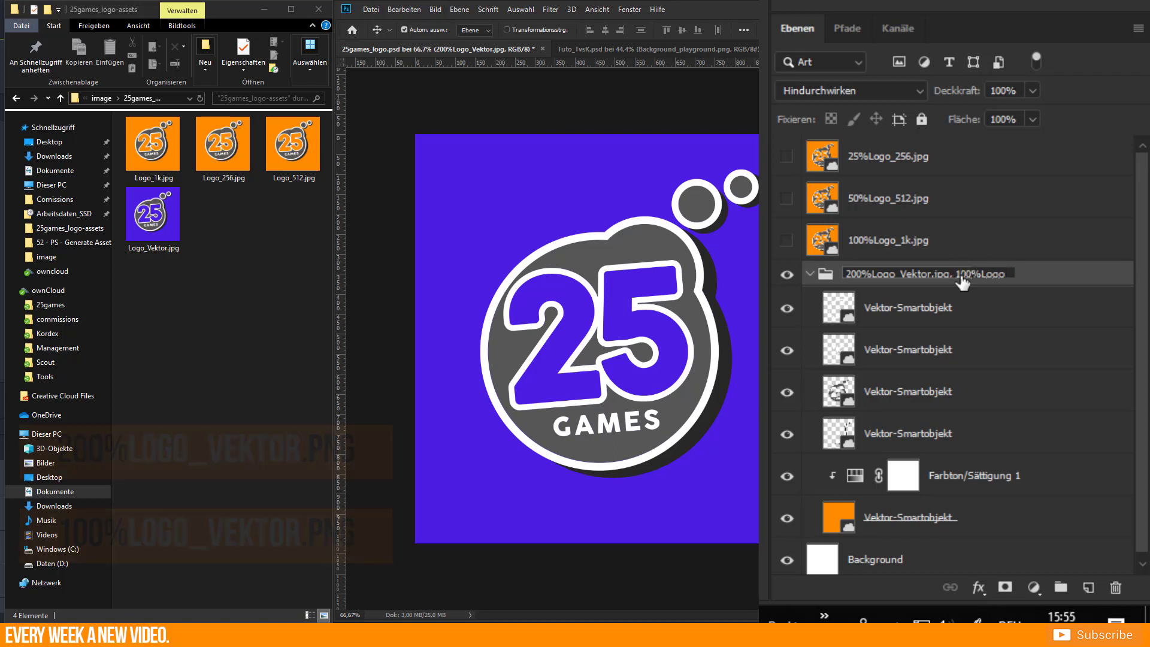
text(_Vektor)
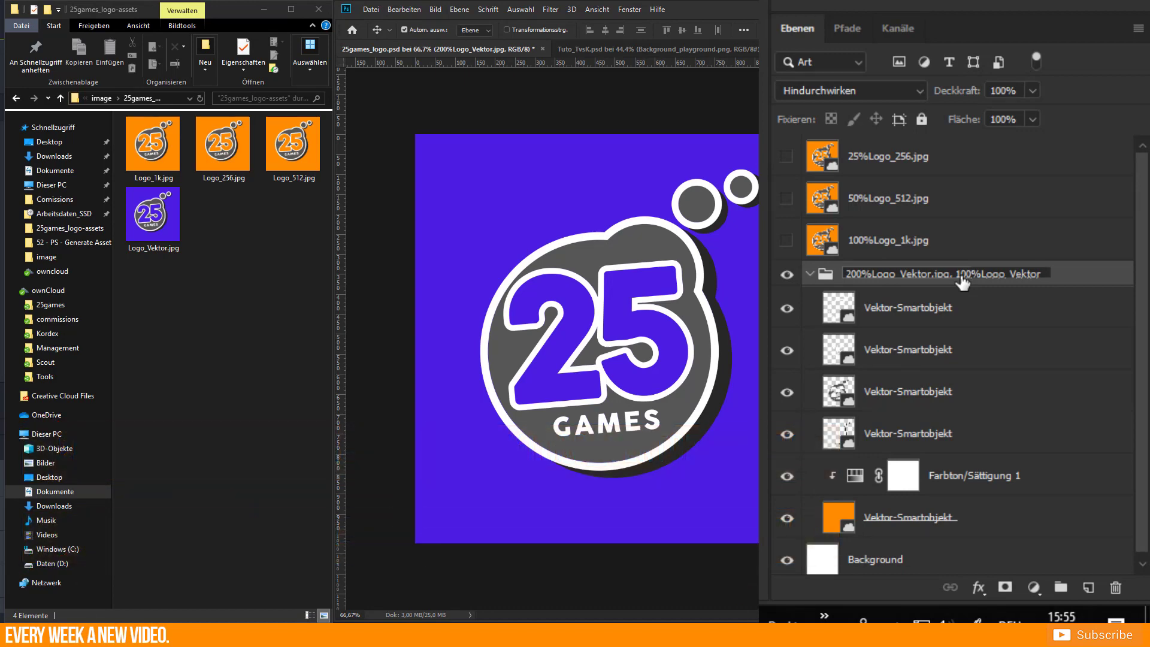
text(_1)
text(k.)
text(jpg)
key(Return)
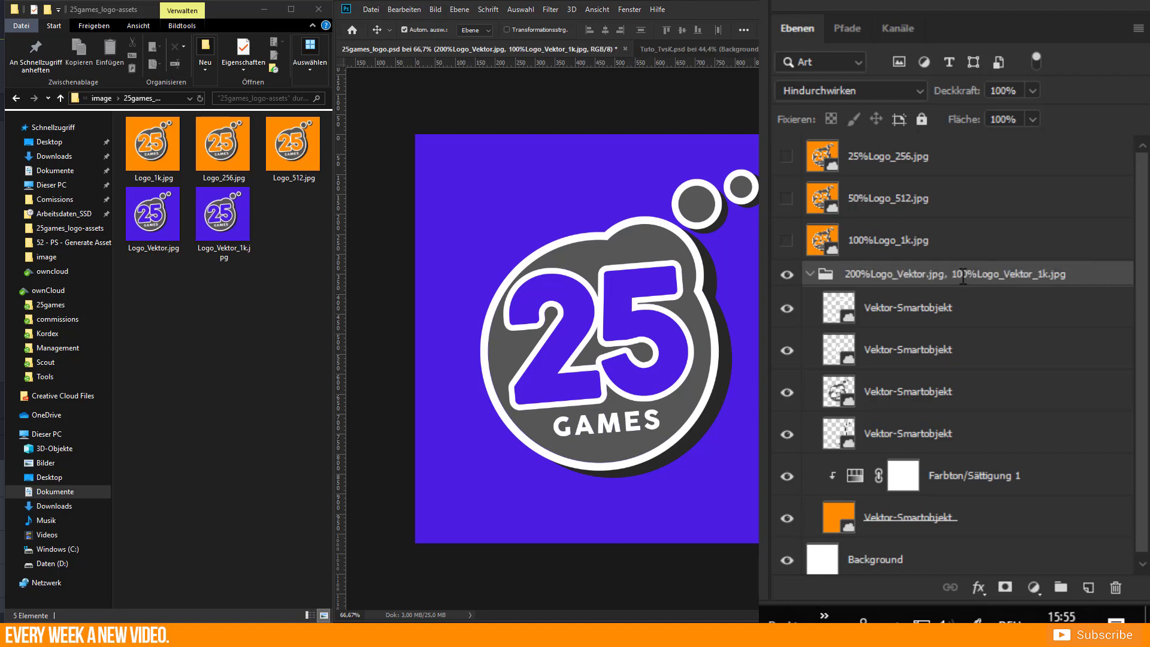
- Append ', 50%Logo_Vektor_512.jpg' to the group's name as well
double_click(1079, 273)
click(1080, 273)
text(,)
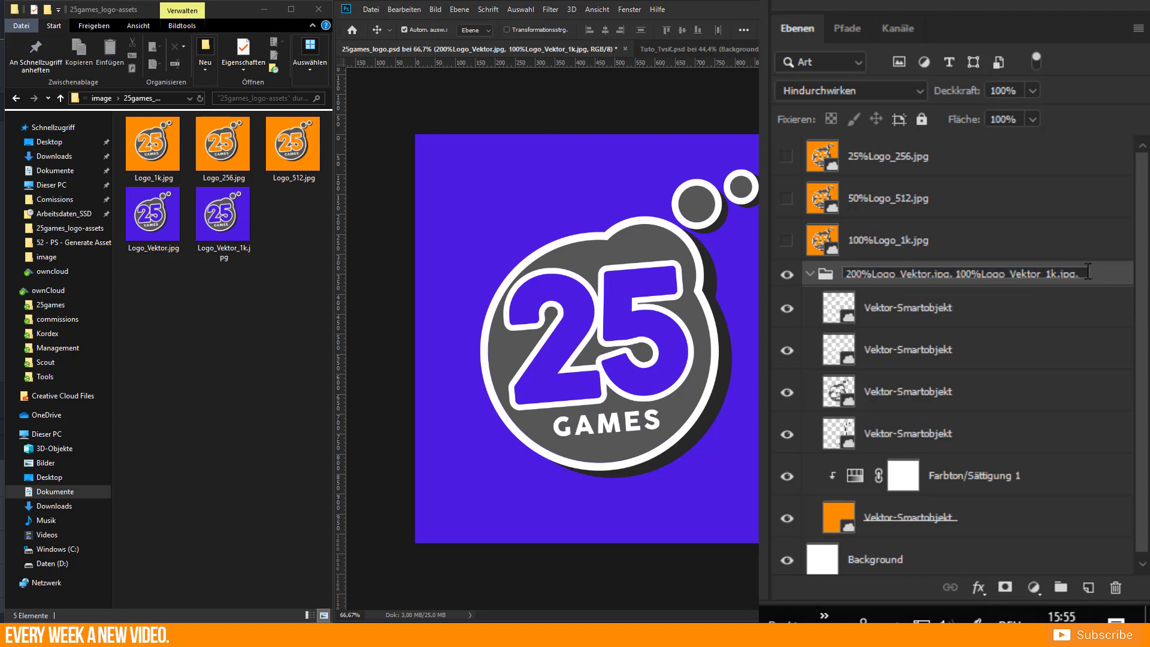
text(50%Logo_Vektor.)
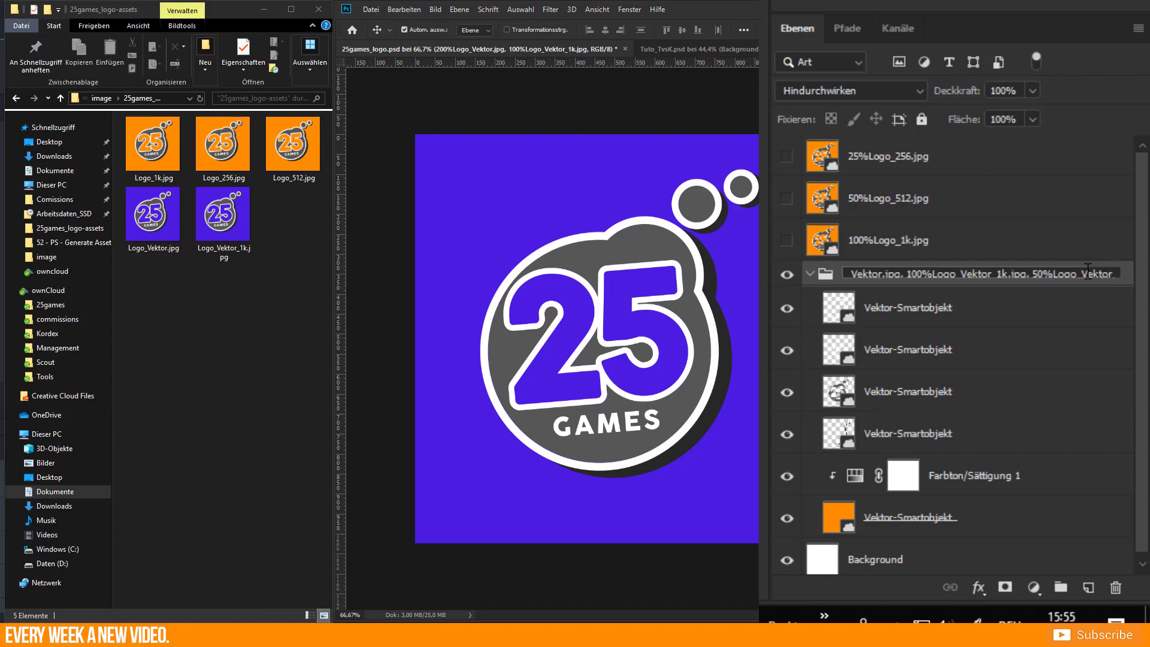
text(512.jpg)
key(Return)
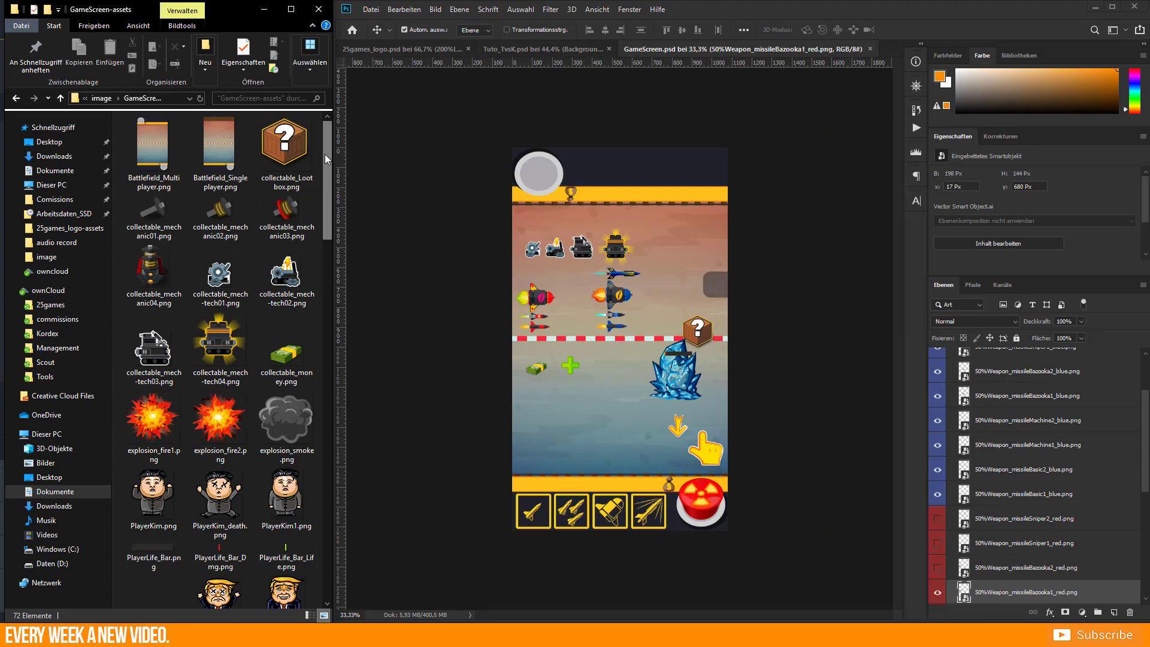
drag(325, 158, 333, 212)
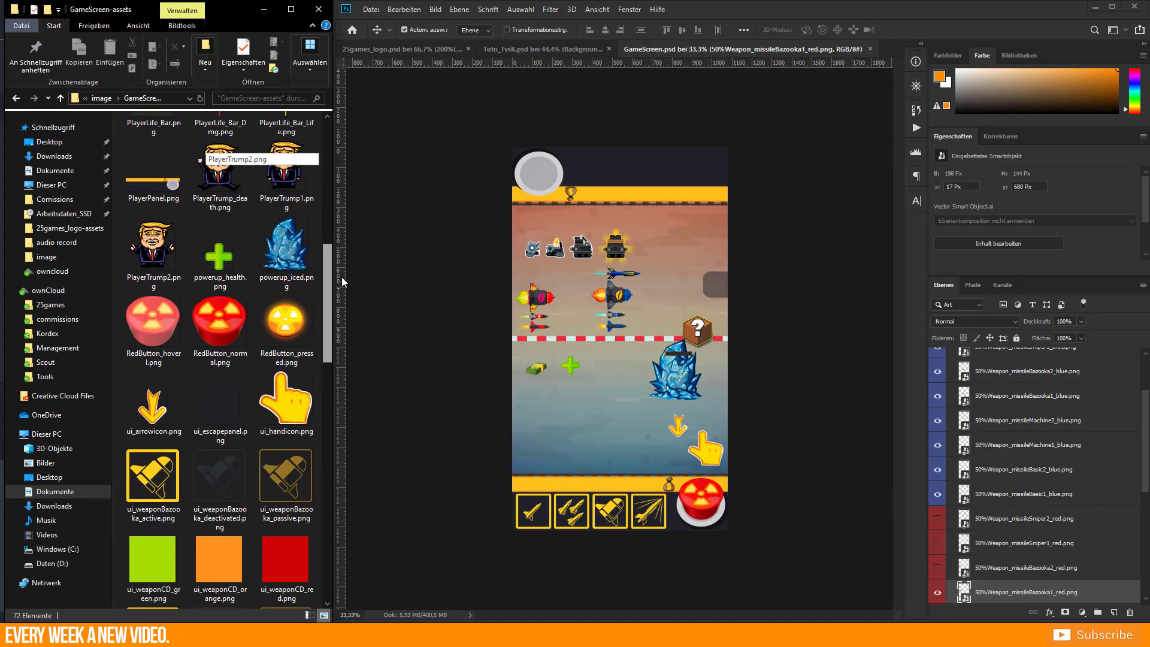
drag(334, 213, 353, 361)
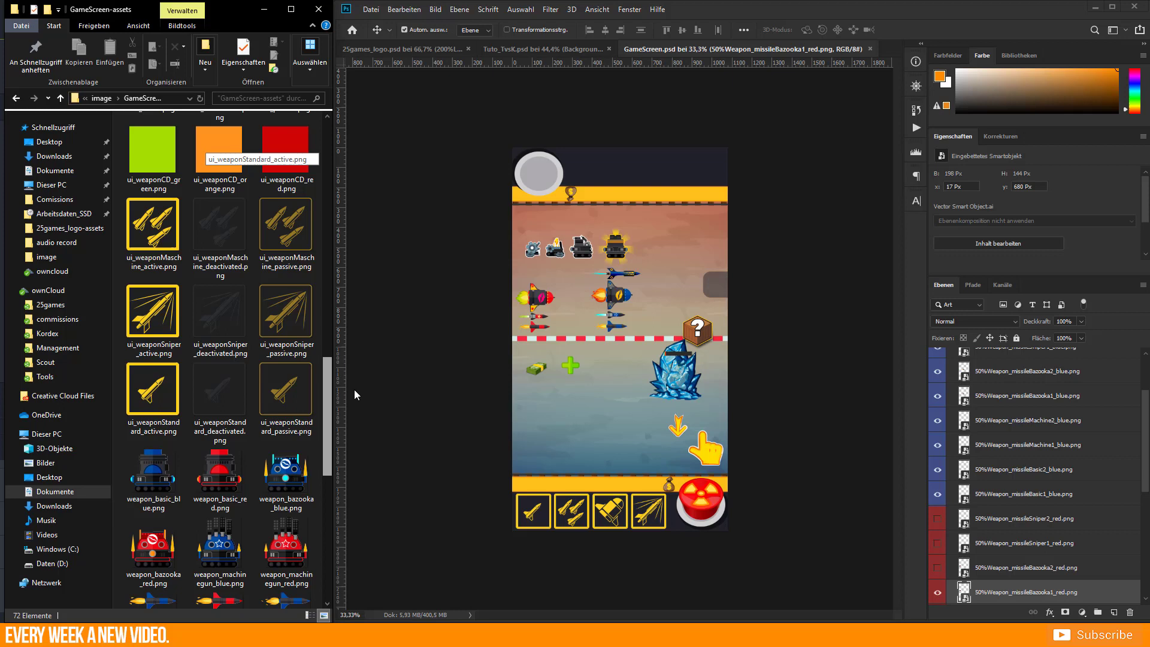
drag(354, 389, 347, 488)
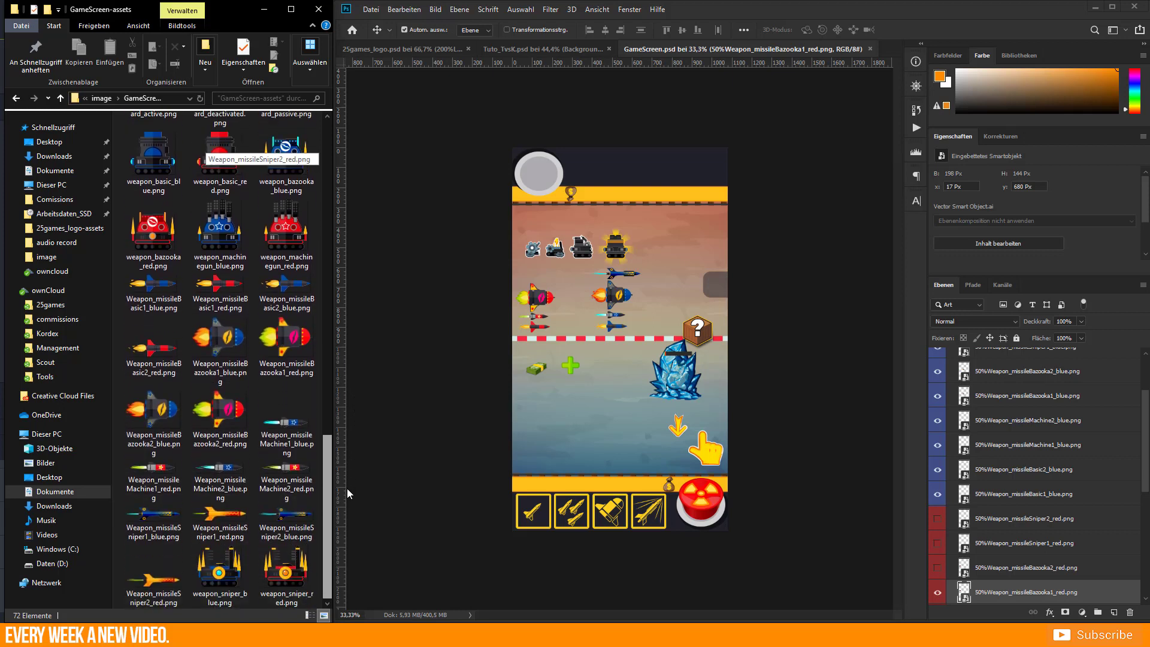
scroll(1033, 467, up, 3)
- Collapse the Weapon_Missile and WEAPONS layer groups in GameScreen.psd
click(952, 379)
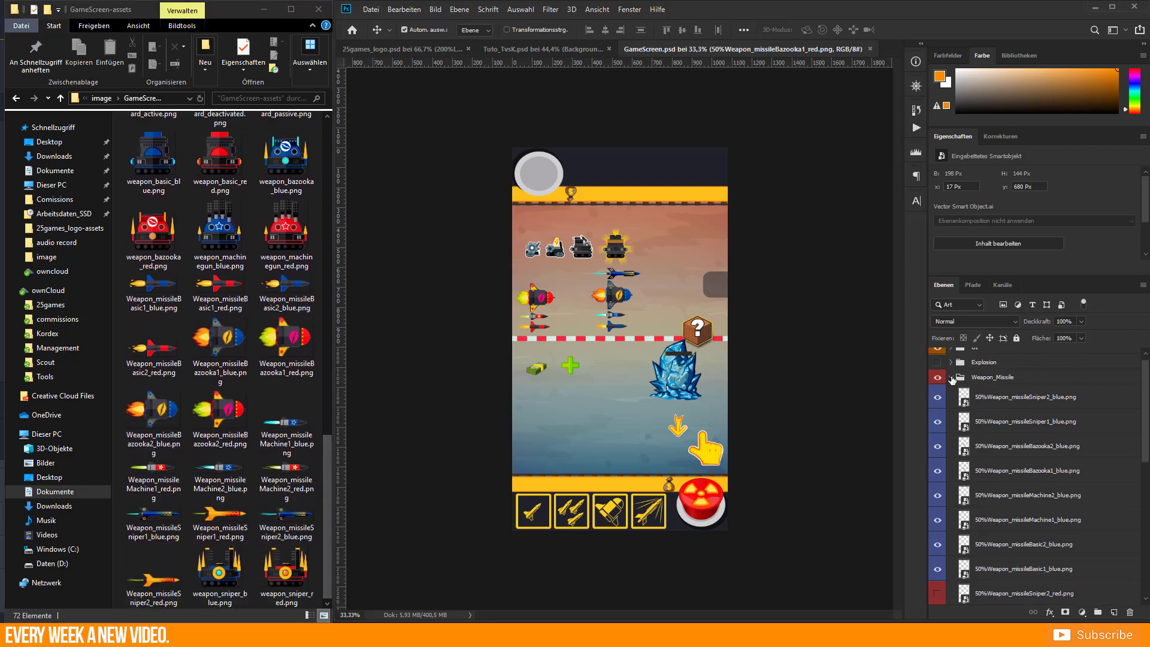
click(950, 400)
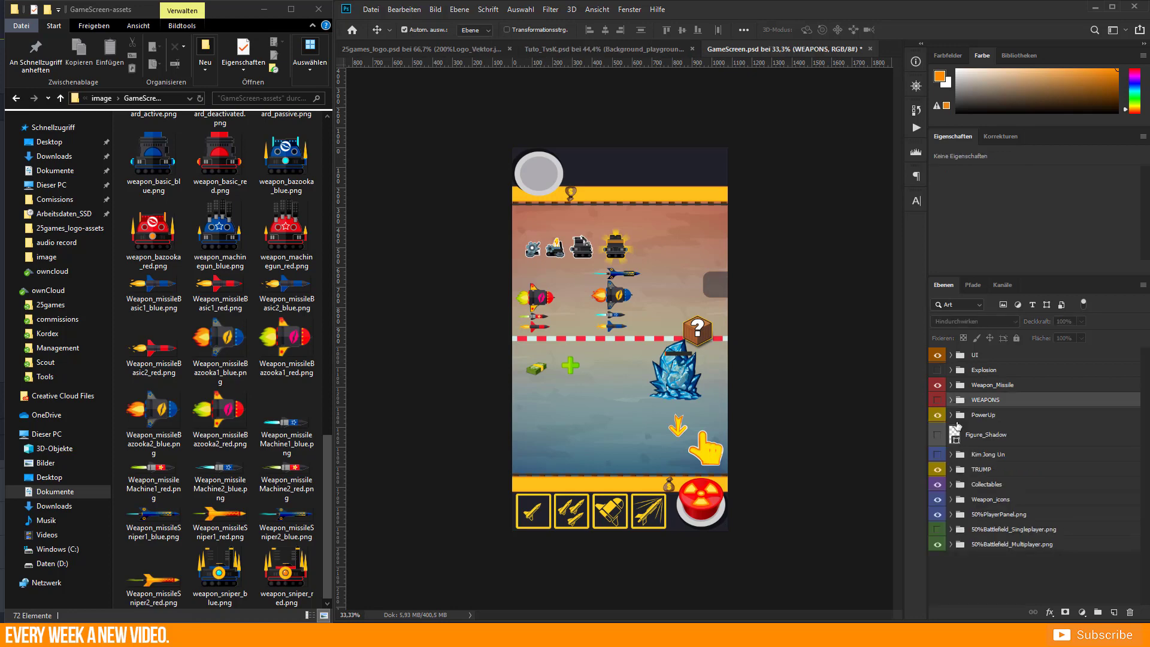